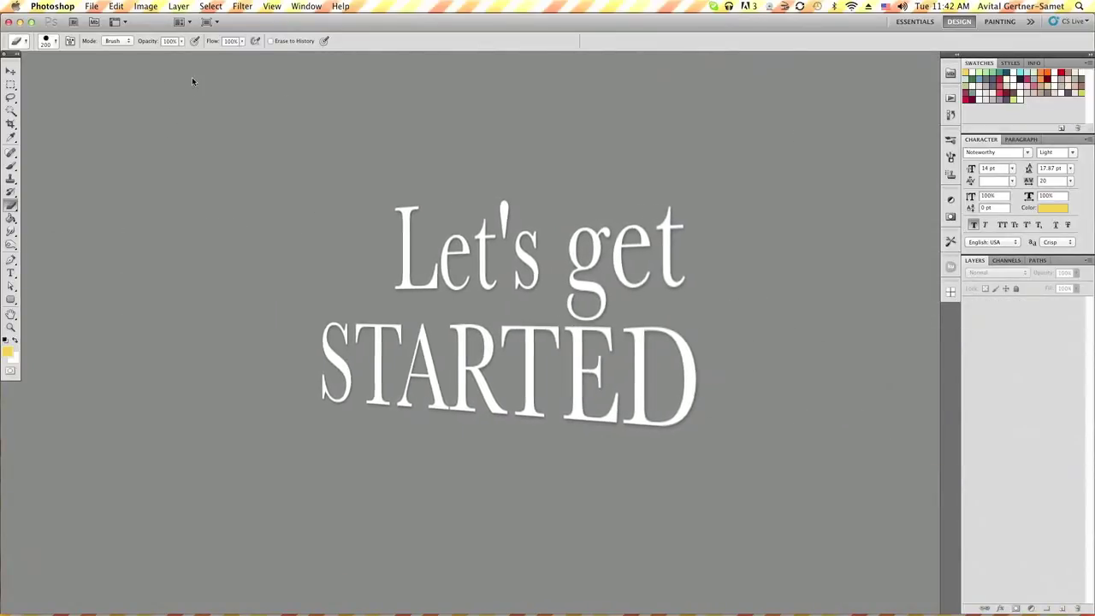
Step: Open Journal In Stitches.pdf from recent files and erase its page title
{"action": "left_click", "coordinate": [91, 7]}
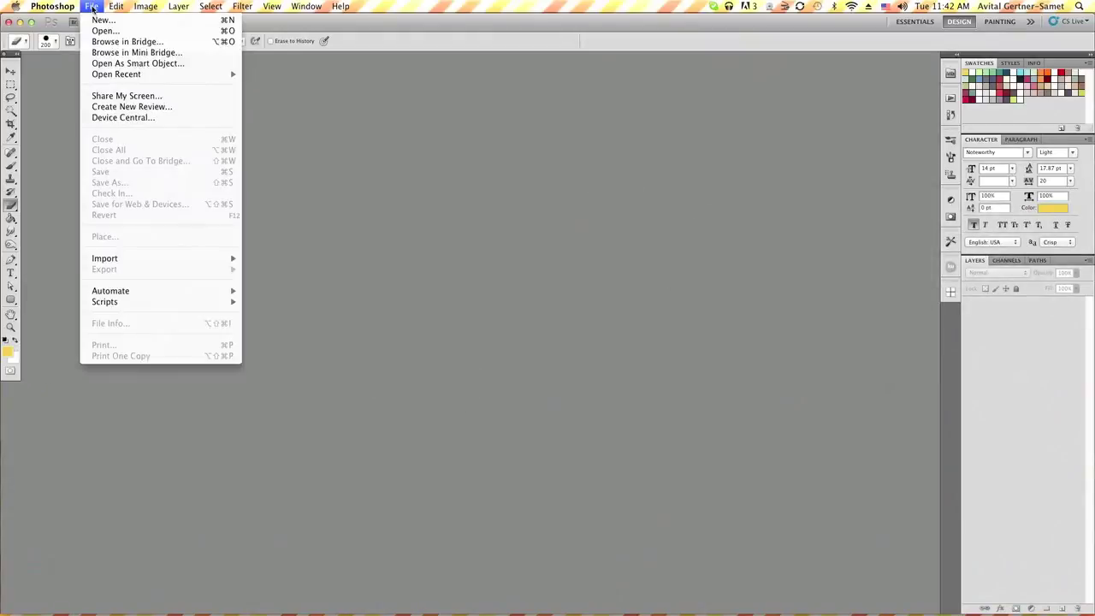
{"action": "left_click", "coordinate": [106, 76]}
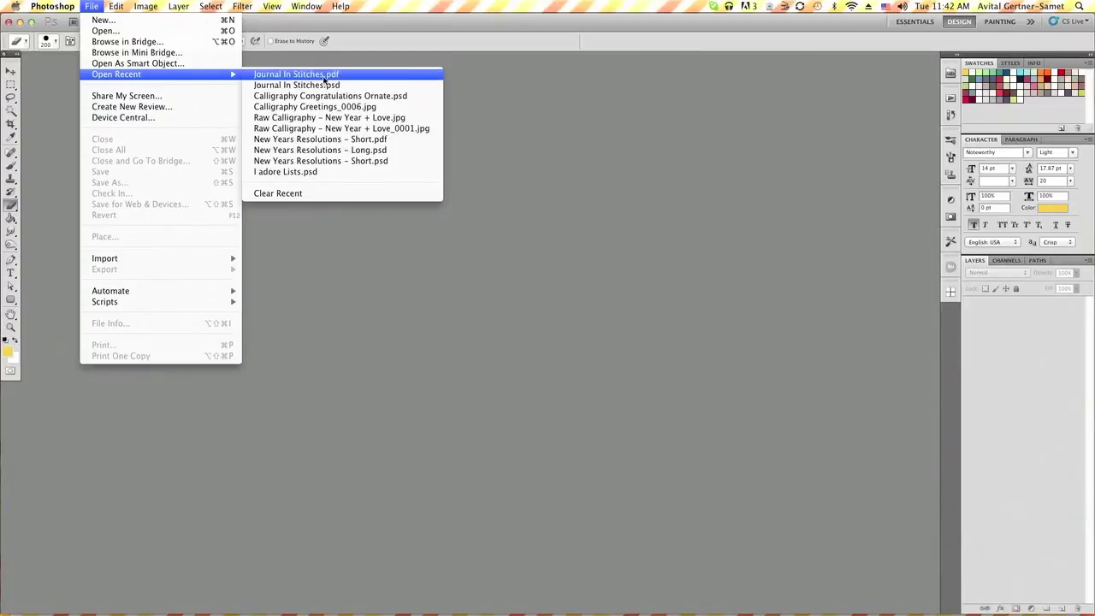
{"action": "left_click", "coordinate": [323, 77]}
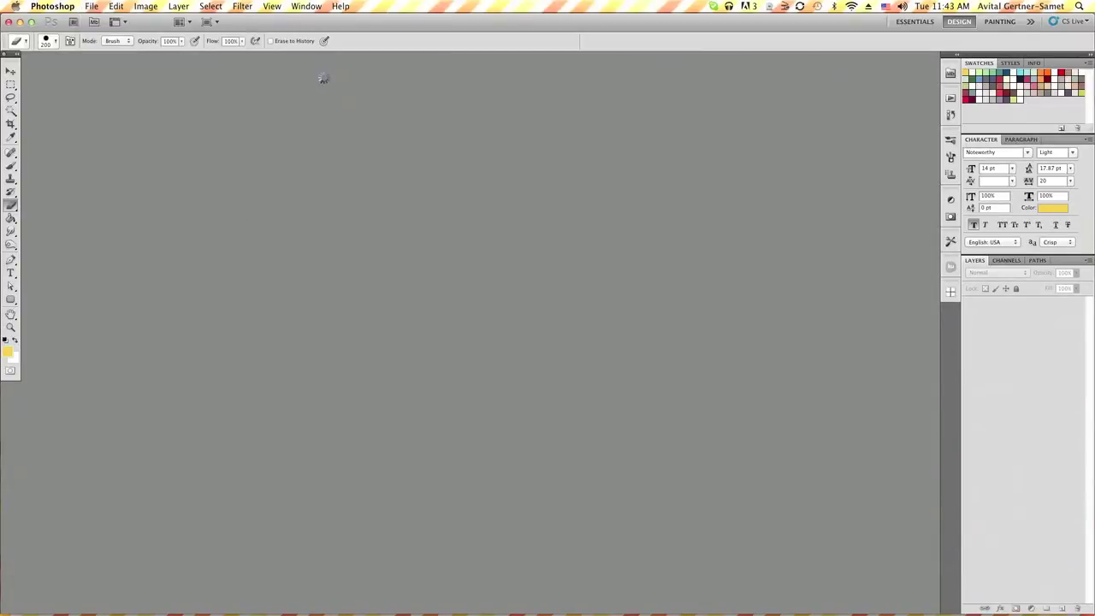
{"action": "mouse_move", "coordinate": [267, 58]}
{"action": "left_mouse_down"}
{"action": "mouse_move", "coordinate": [403, 96]}
{"action": "mouse_move", "coordinate": [442, 76]}
{"action": "left_mouse_up"}
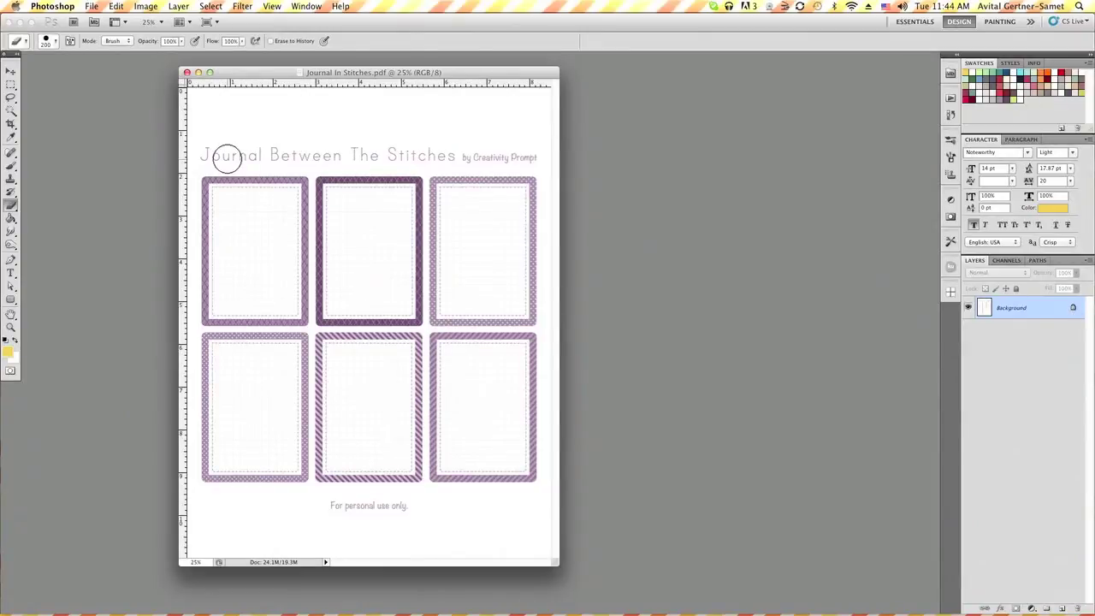
{"action": "left_click_drag", "start_coordinate": [198, 154], "coordinate": [532, 153]}
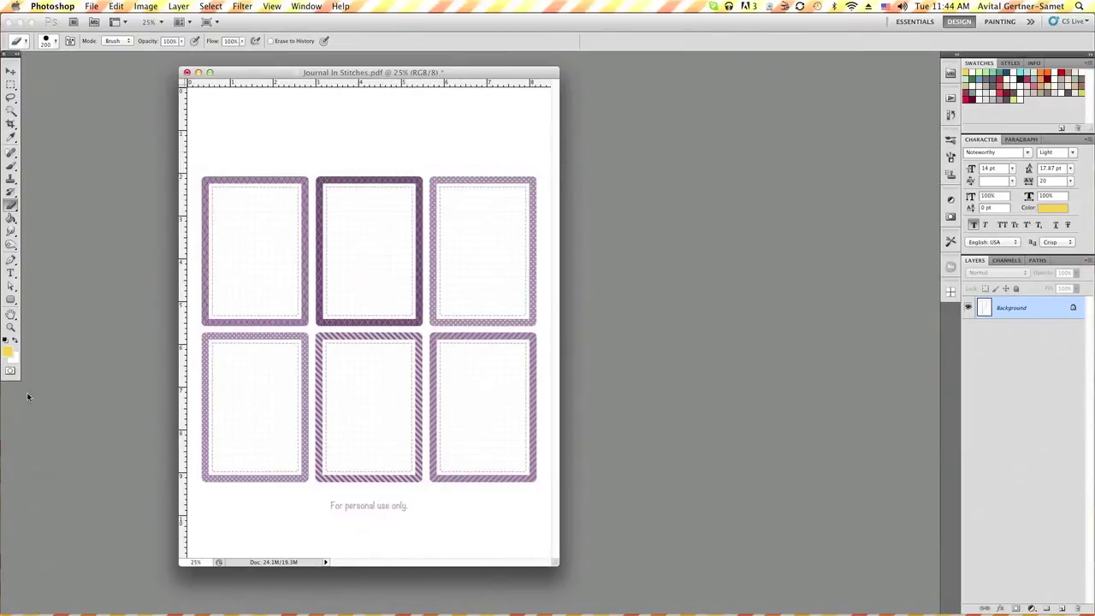
Step: Paint and undo a yellow test stroke, then begin converting the Background layer
{"action": "left_click", "coordinate": [15, 340]}
{"action": "left_click_drag", "start_coordinate": [237, 129], "coordinate": [416, 131]}
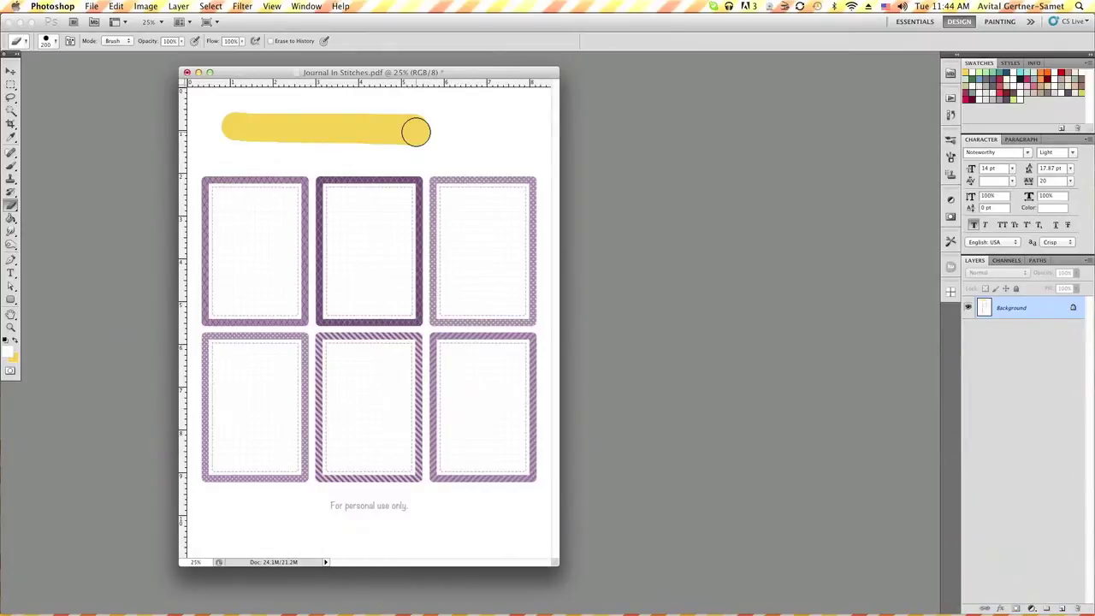
{"action": "key", "text": "ctrl+z"}
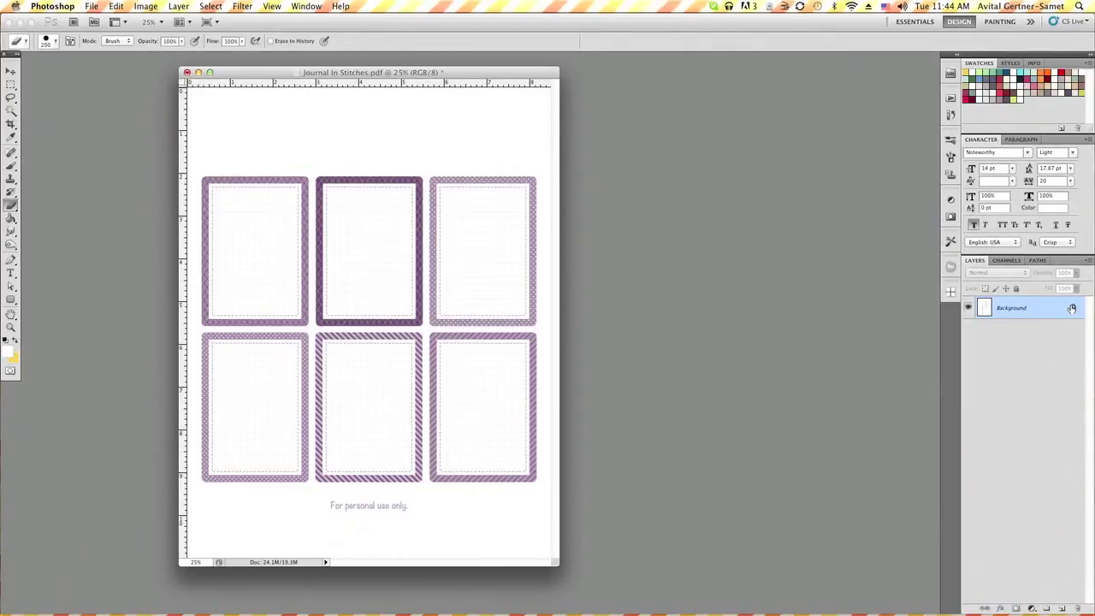
{"action": "double_click", "coordinate": [1073, 313]}
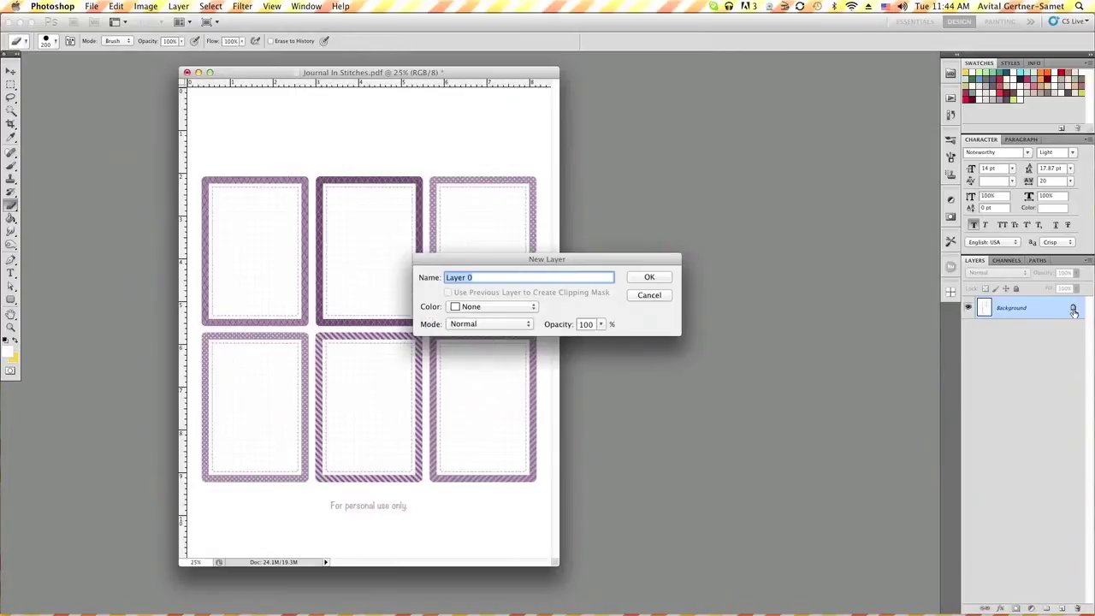
Step: Make the Background Layer 0, add Layer 1, and erase the 'For personal use only' footer
{"action": "left_click", "coordinate": [652, 277]}
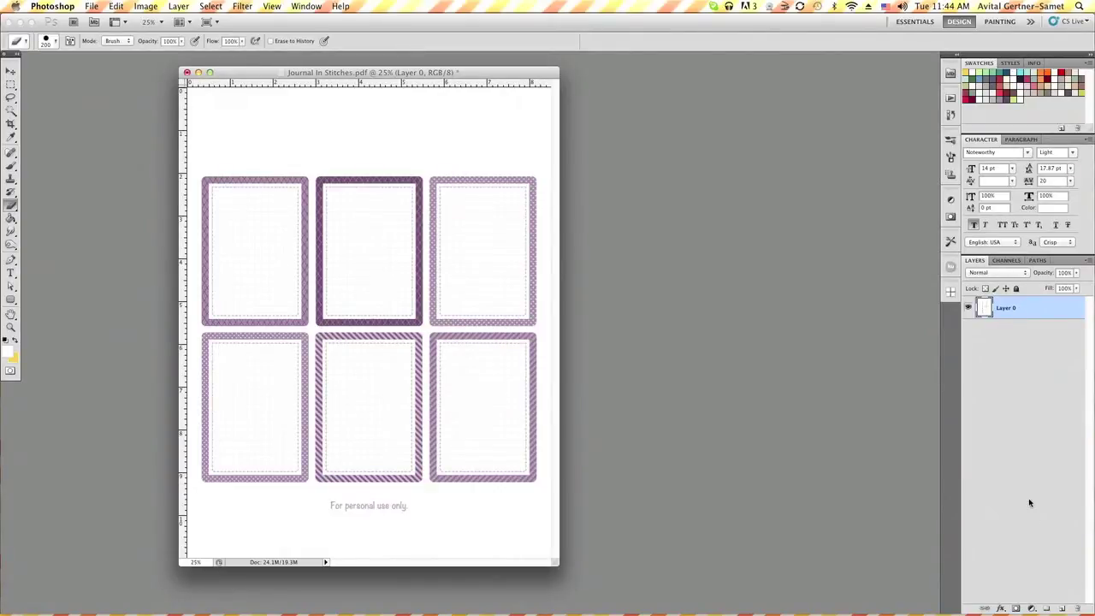
{"action": "left_click", "coordinate": [1062, 608]}
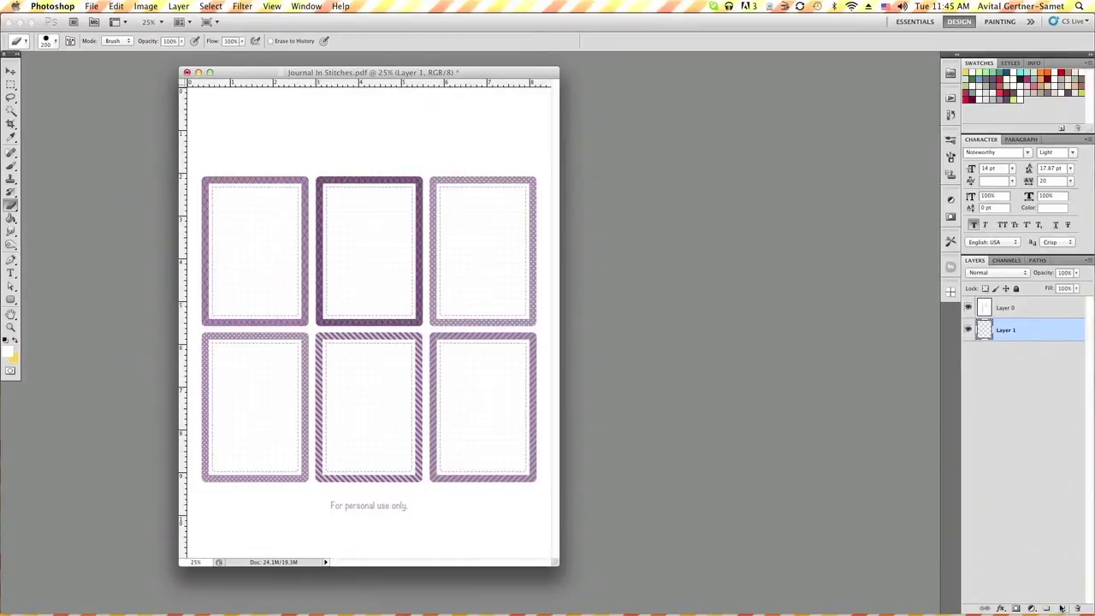
{"action": "left_click", "coordinate": [1007, 313]}
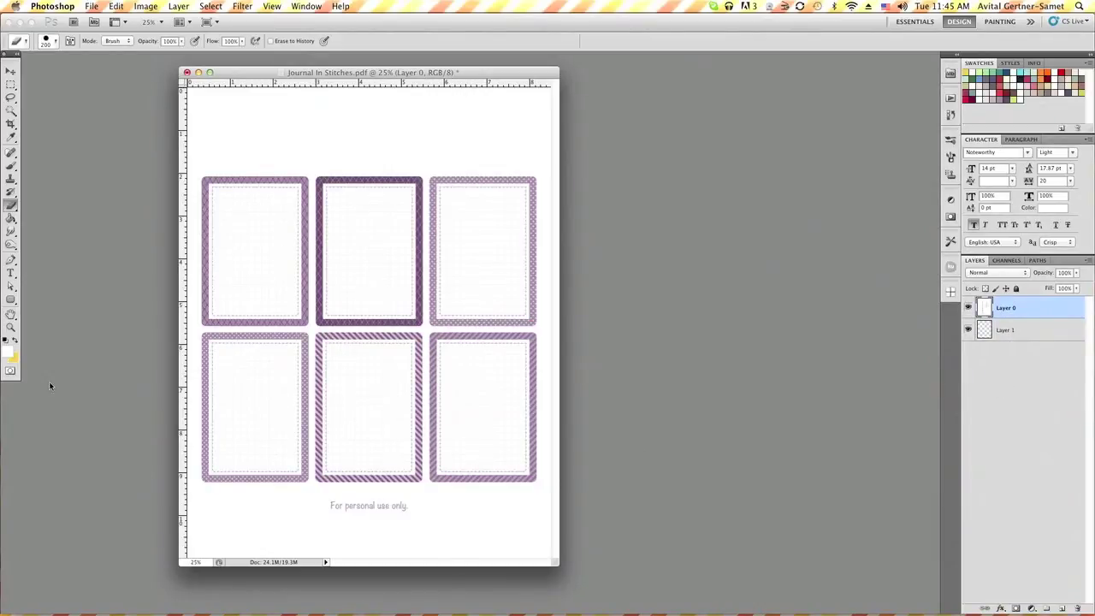
{"action": "left_click", "coordinate": [339, 511]}
{"action": "left_click_drag", "start_coordinate": [339, 511], "coordinate": [402, 511]}
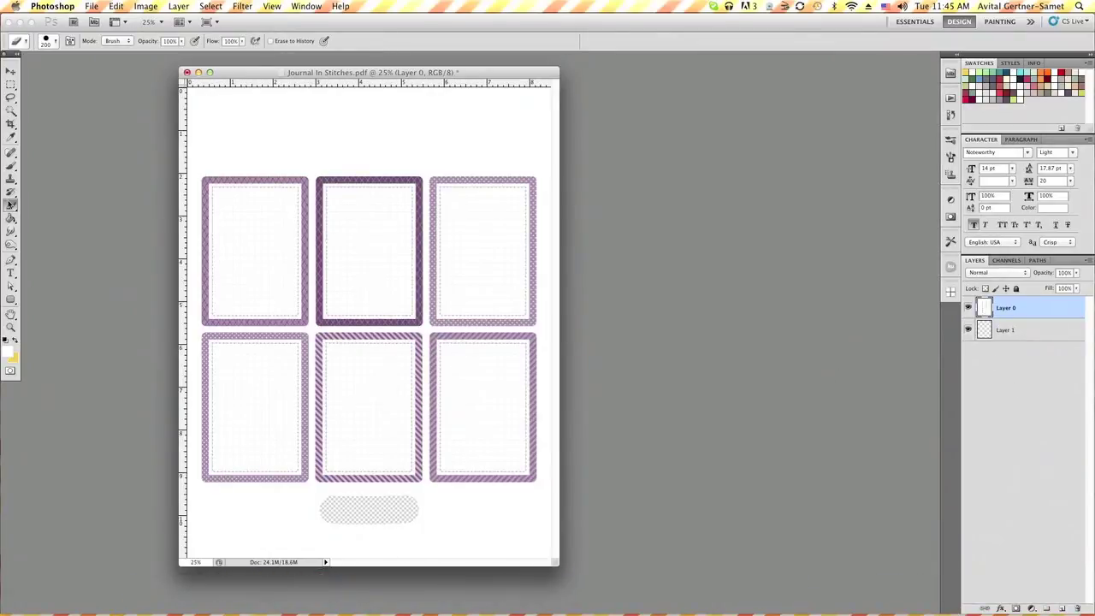
Step: Magic-wand the white page background, delete it, and deselect
{"action": "left_click", "coordinate": [12, 111]}
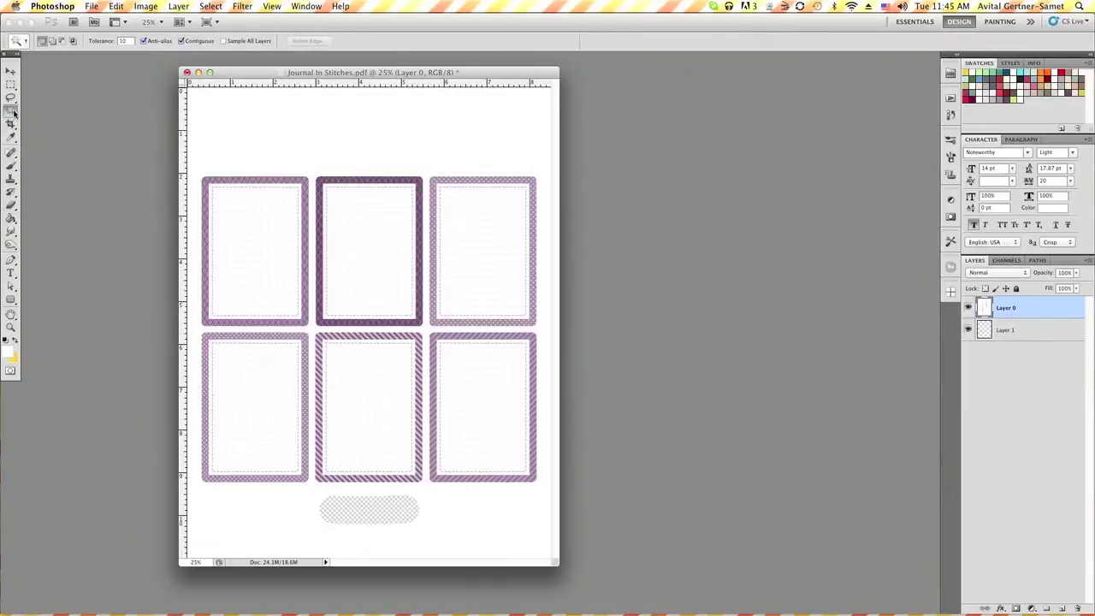
{"action": "left_click", "coordinate": [230, 146]}
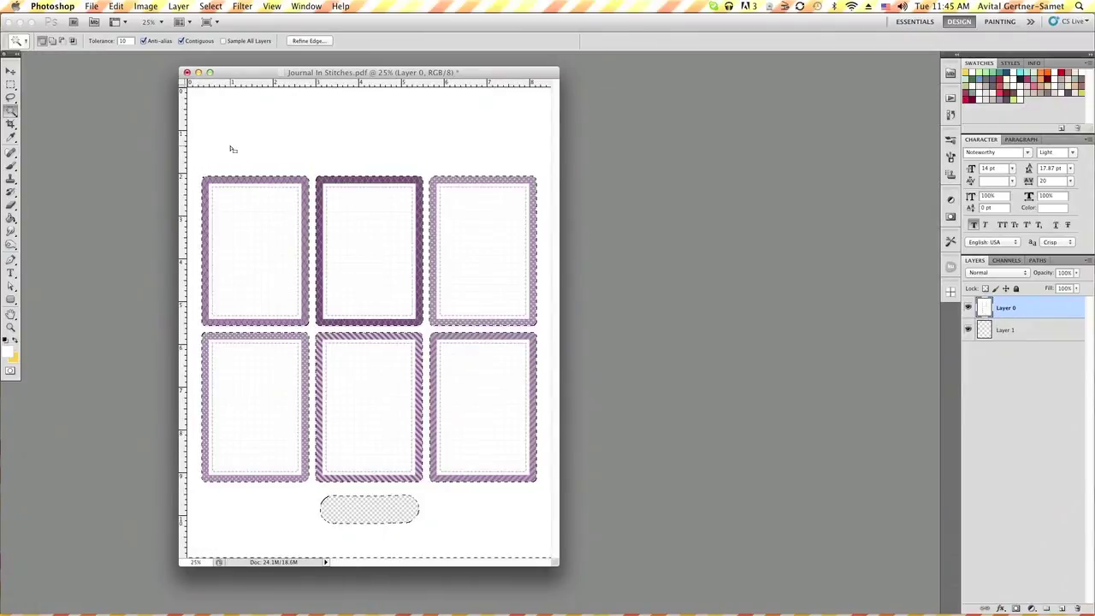
{"action": "left_click", "coordinate": [231, 149]}
{"action": "key", "text": "Delete"}
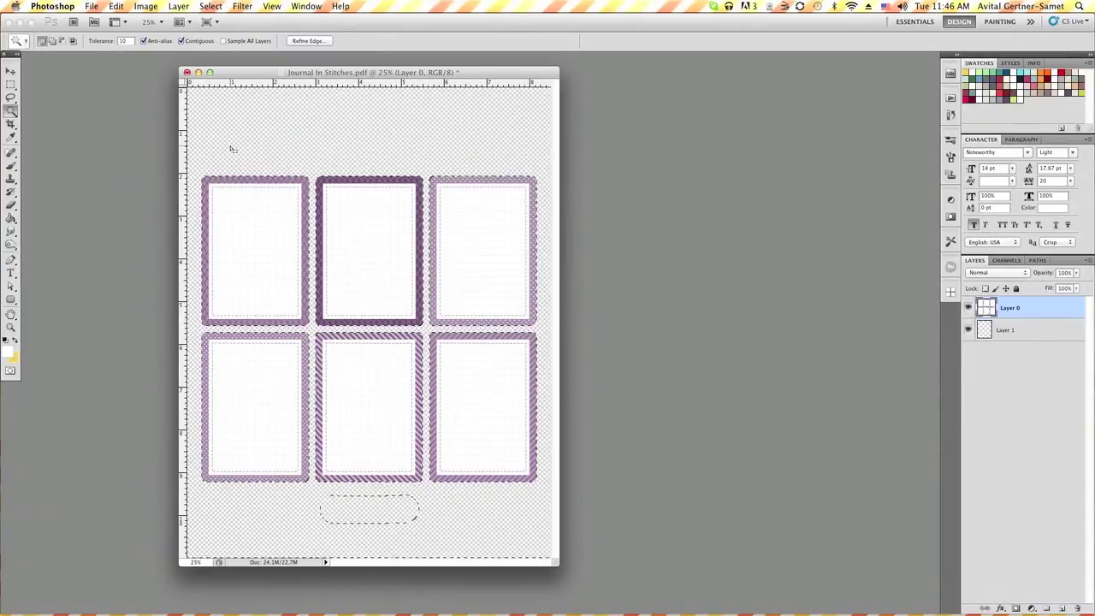
{"action": "left_click", "coordinate": [211, 6]}
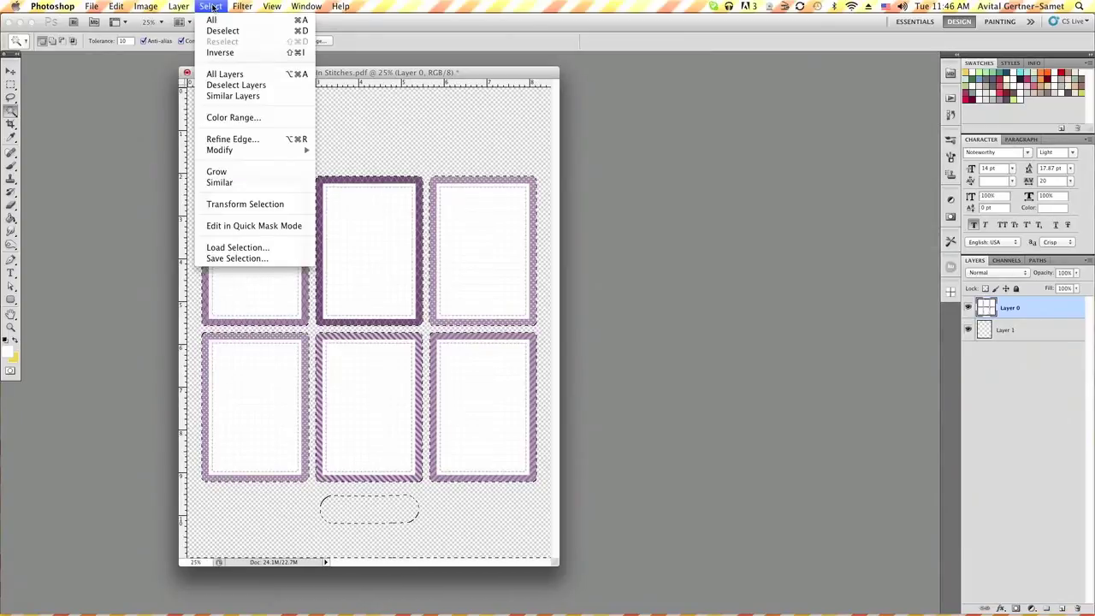
{"action": "left_click", "coordinate": [221, 31]}
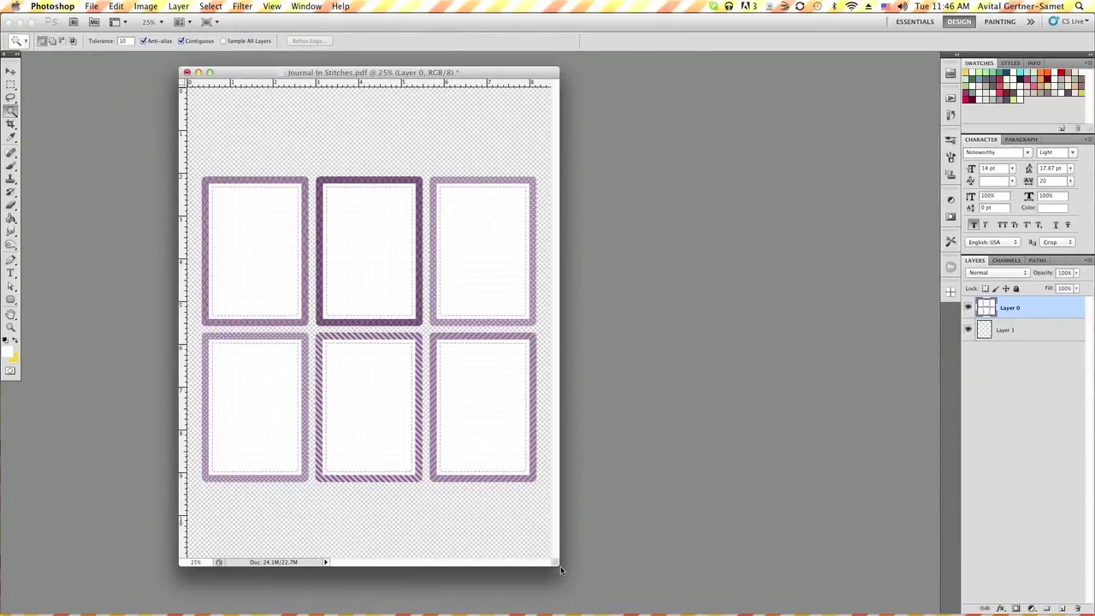
Step: Enlarge the document window and settle on the Rectangular Marquee tool
{"action": "left_click_drag", "start_coordinate": [561, 570], "coordinate": [752, 585]}
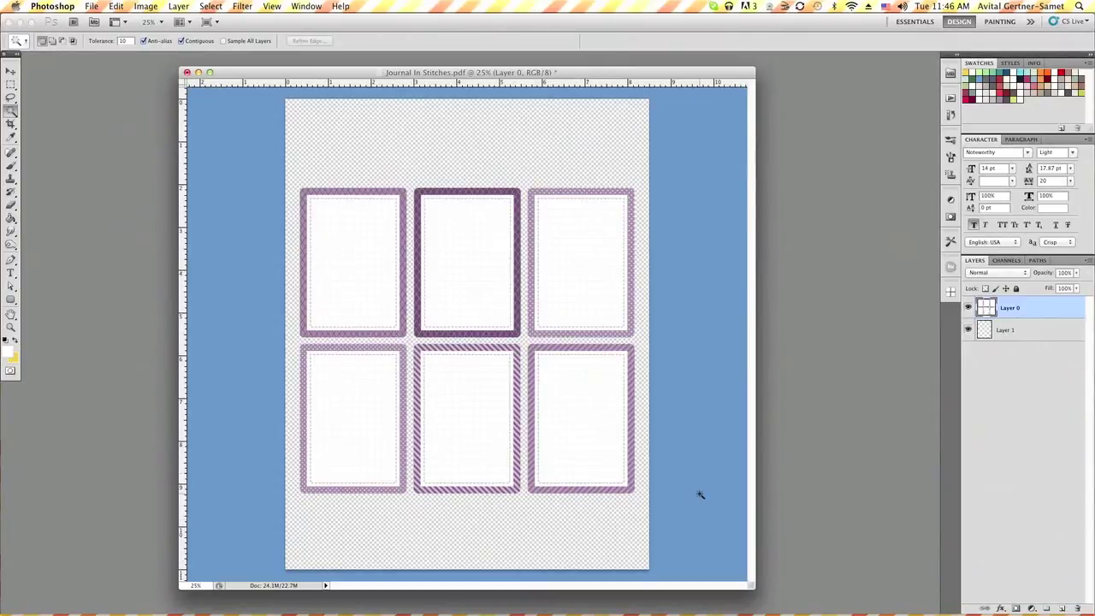
{"action": "left_click", "coordinate": [10, 84]}
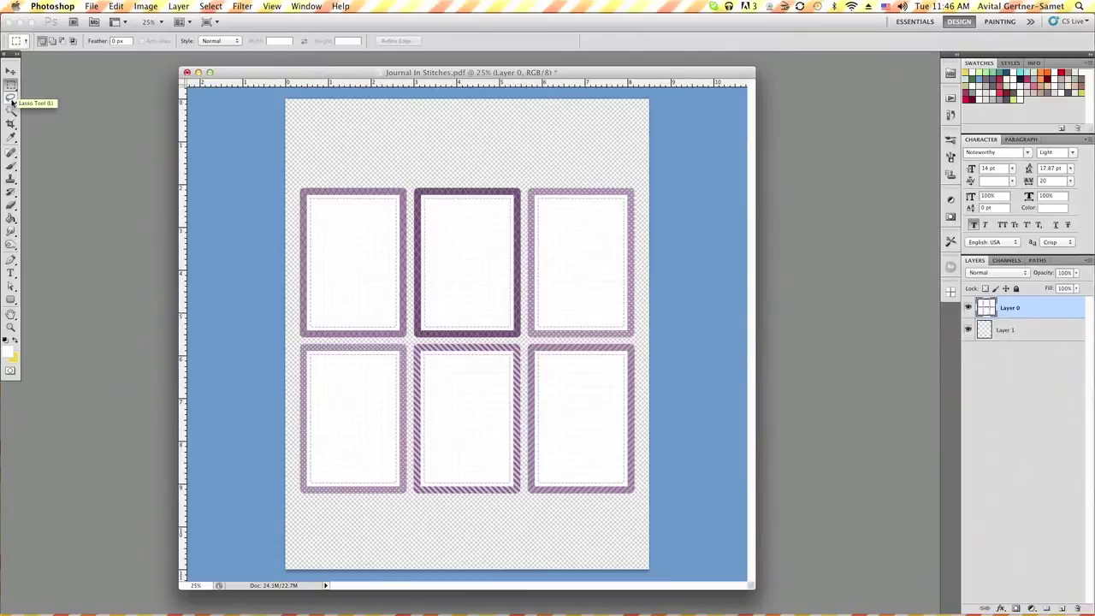
{"action": "left_click", "coordinate": [12, 102]}
{"action": "left_click", "coordinate": [14, 87]}
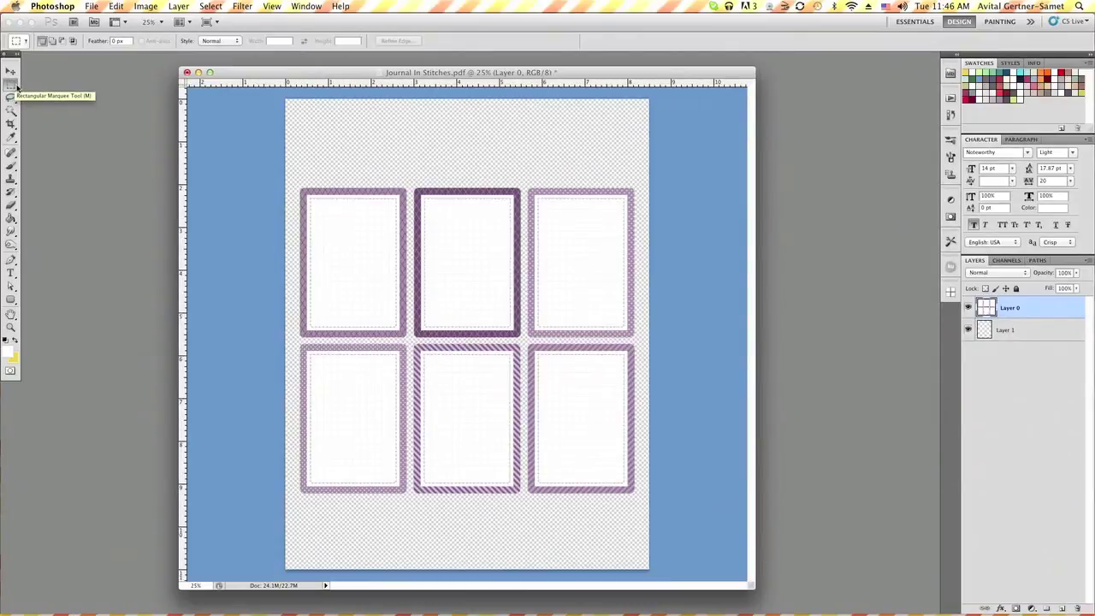
{"action": "left_click", "coordinate": [15, 87]}
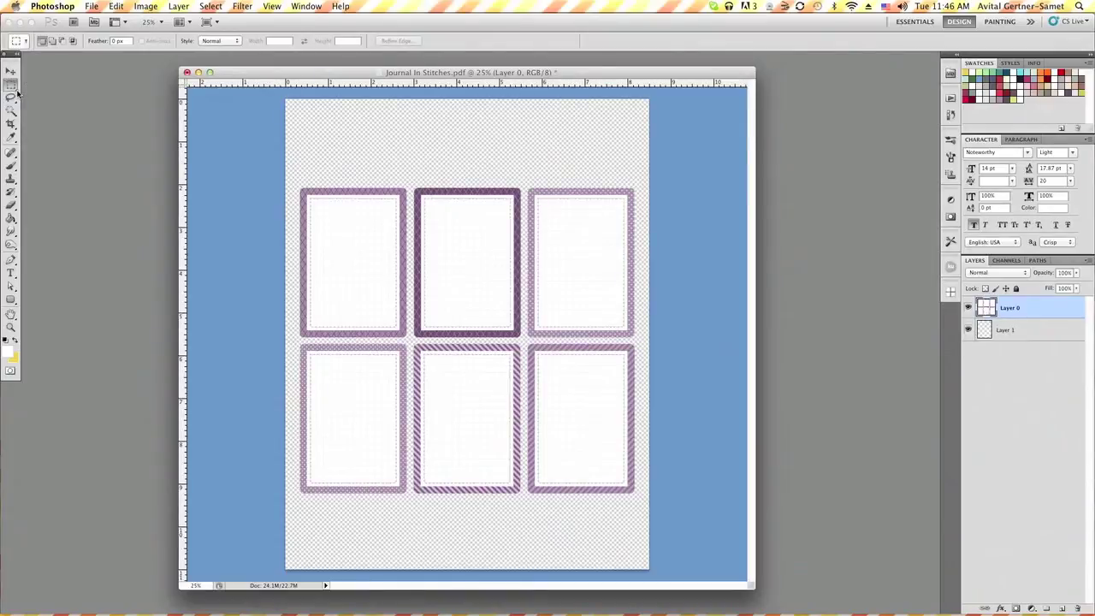
{"action": "right_click", "coordinate": [17, 92]}
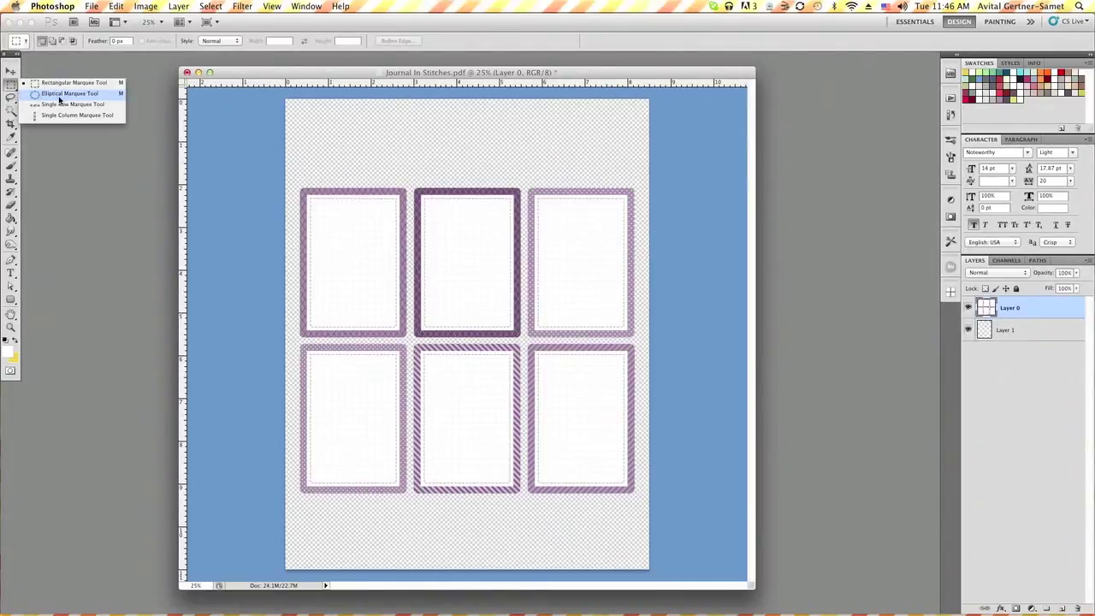
{"action": "left_click", "coordinate": [10, 86]}
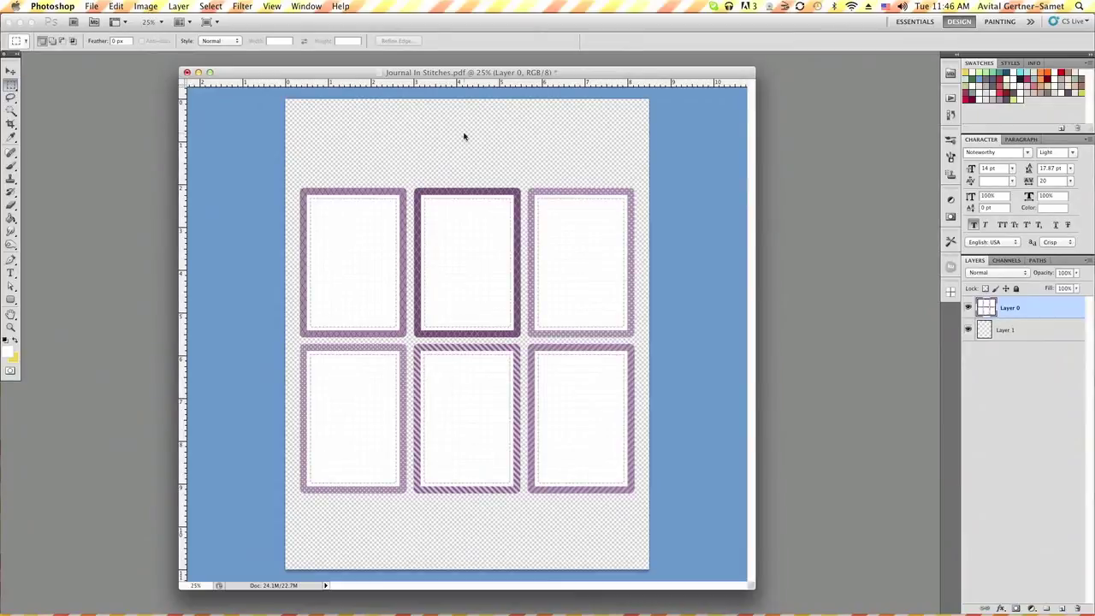
Step: Draw a rectangular selection around the top-left card frame
{"action": "left_click_drag", "start_coordinate": [296, 184], "coordinate": [390, 255]}
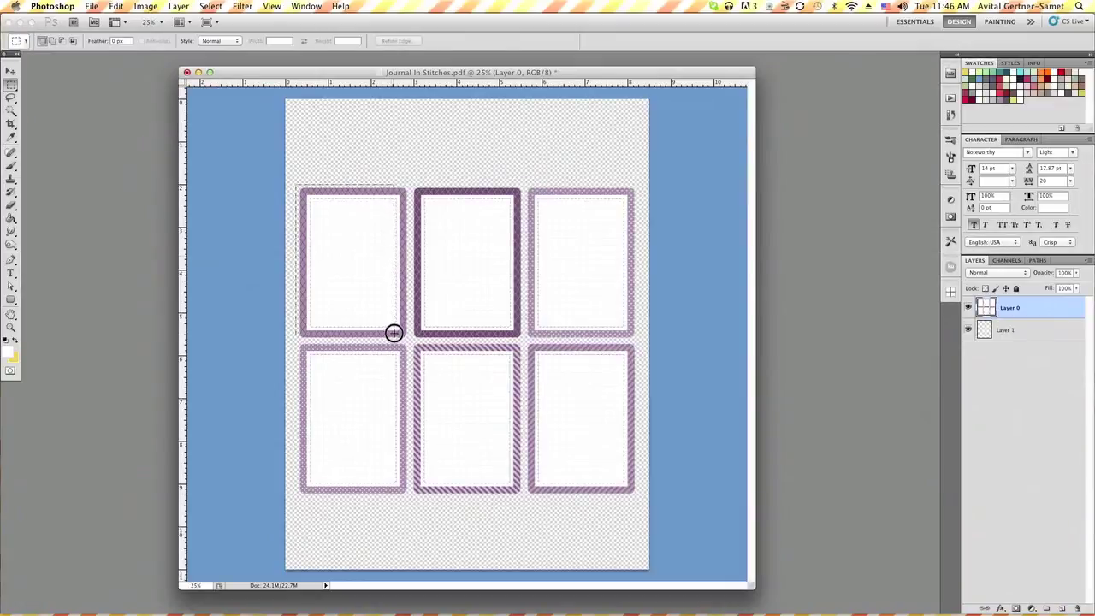
{"action": "left_click_drag", "start_coordinate": [390, 255], "coordinate": [407, 341]}
{"action": "left_click_drag", "start_coordinate": [406, 340], "coordinate": [408, 339]}
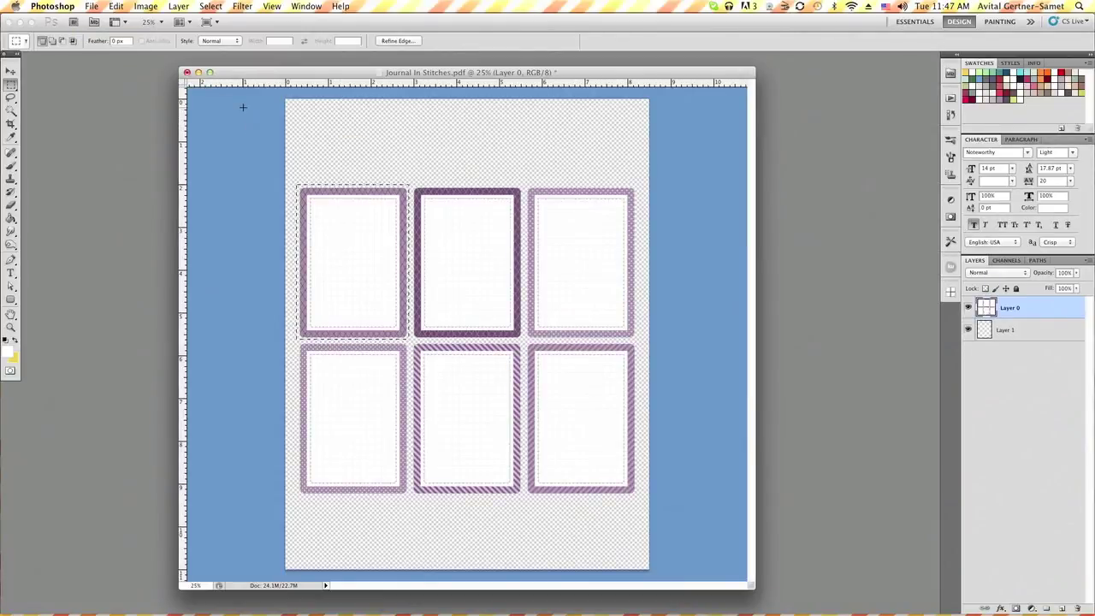
{"action": "left_click", "coordinate": [91, 6]}
Step: Create a new document from the Scrapbooking 12 x 12 inch preset
{"action": "left_click", "coordinate": [103, 20]}
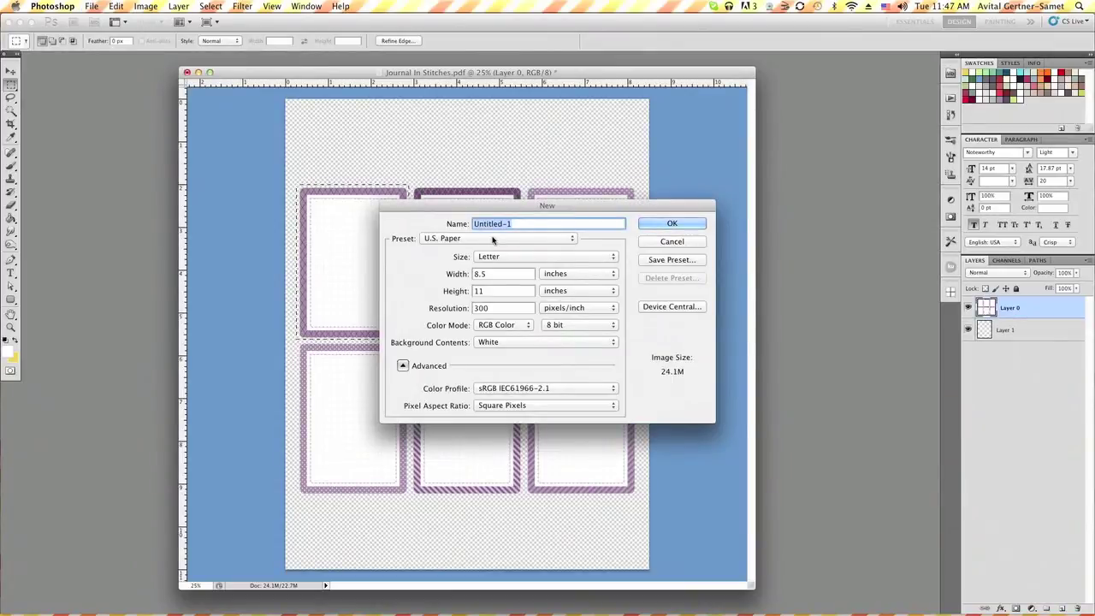
{"action": "left_click", "coordinate": [492, 241]}
{"action": "left_click", "coordinate": [530, 190]}
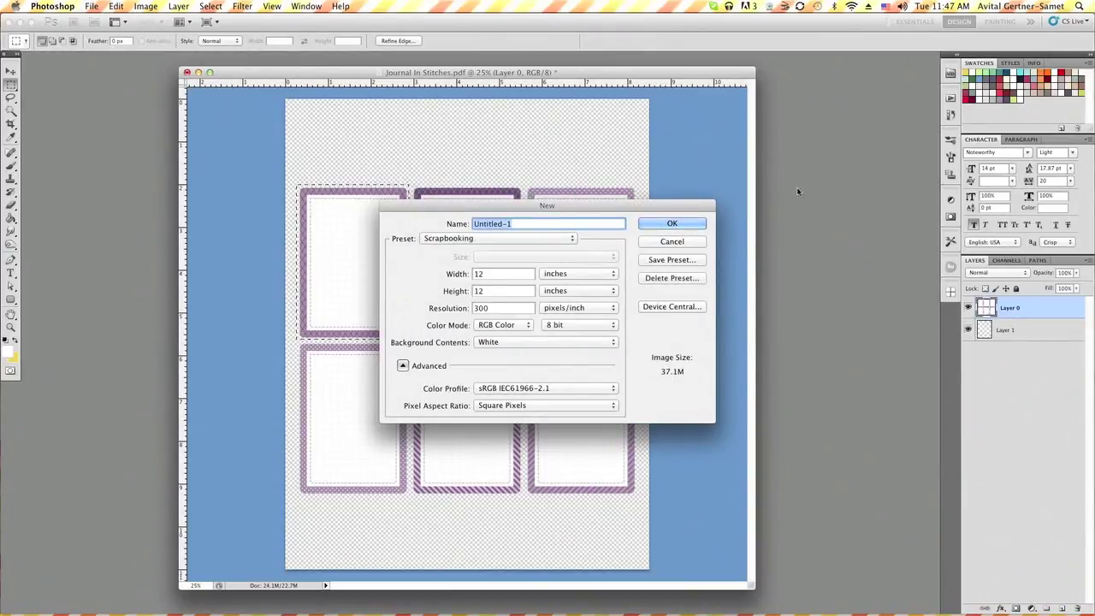
{"action": "left_click", "coordinate": [676, 224]}
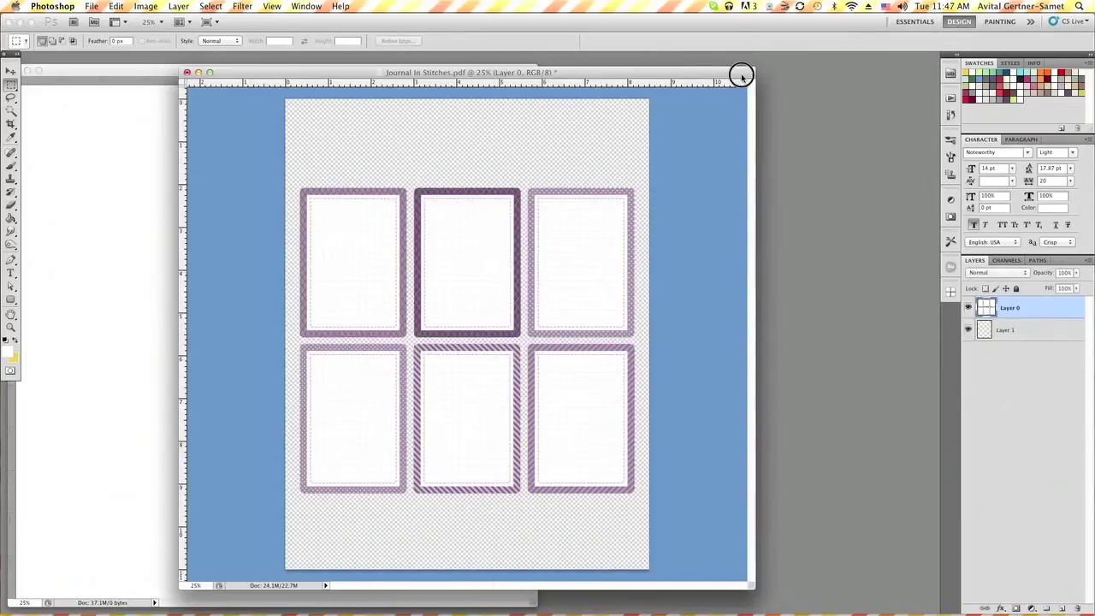
Step: Move the selected frame into Untitled-1 as Layer 1
{"action": "left_click_drag", "start_coordinate": [661, 74], "coordinate": [796, 78]}
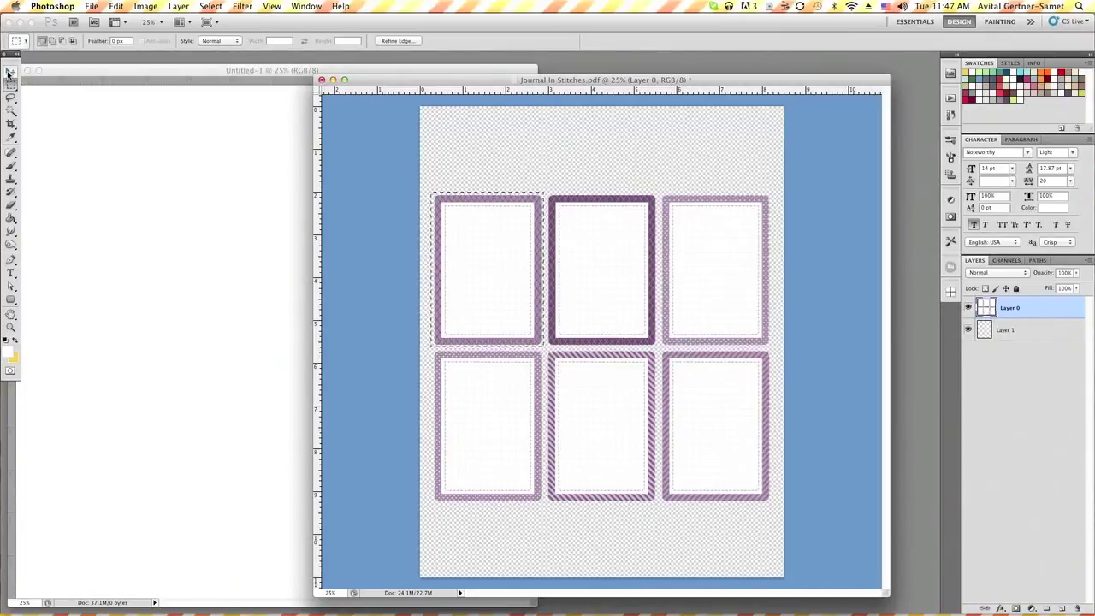
{"action": "left_click", "coordinate": [10, 74]}
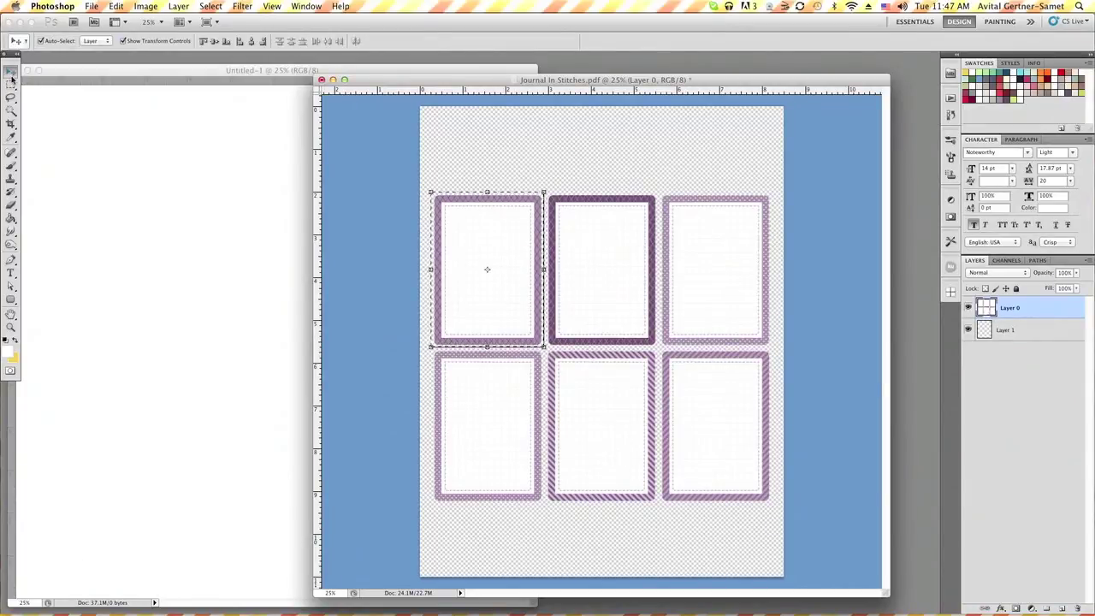
{"action": "left_click", "coordinate": [449, 199]}
{"action": "left_click_drag", "start_coordinate": [448, 198], "coordinate": [104, 137]}
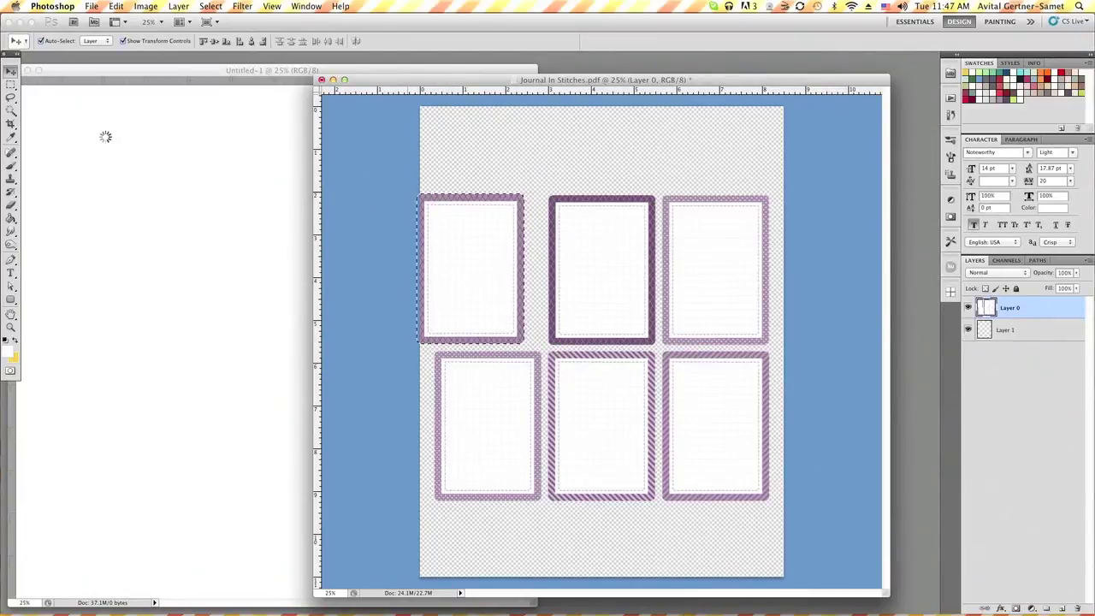
{"action": "left_click_drag", "start_coordinate": [104, 137], "coordinate": [104, 136]}
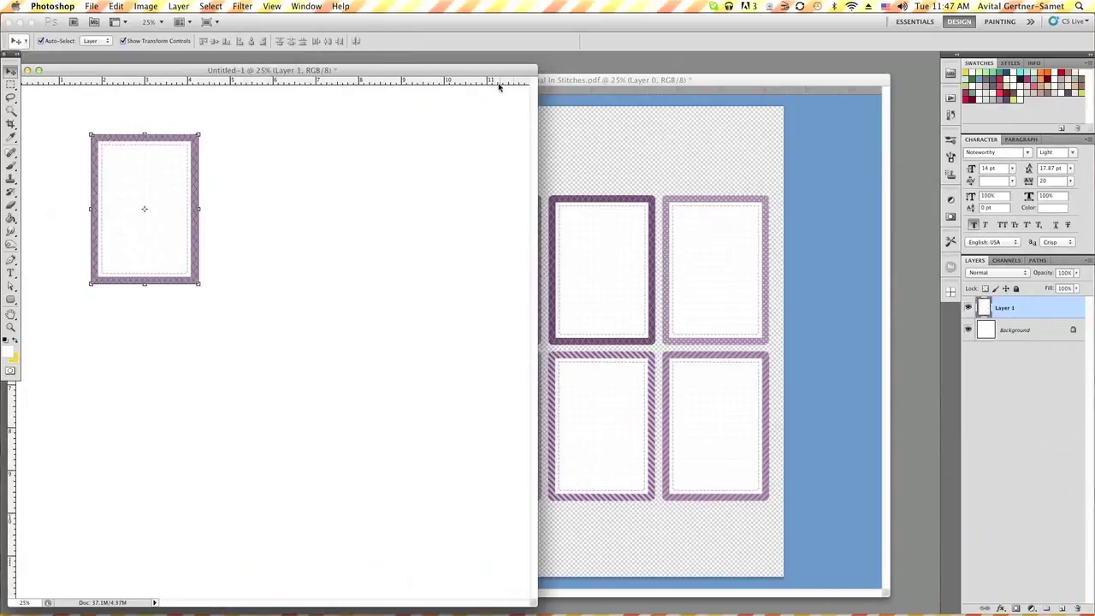
{"action": "left_click_drag", "start_coordinate": [513, 71], "coordinate": [726, 65]}
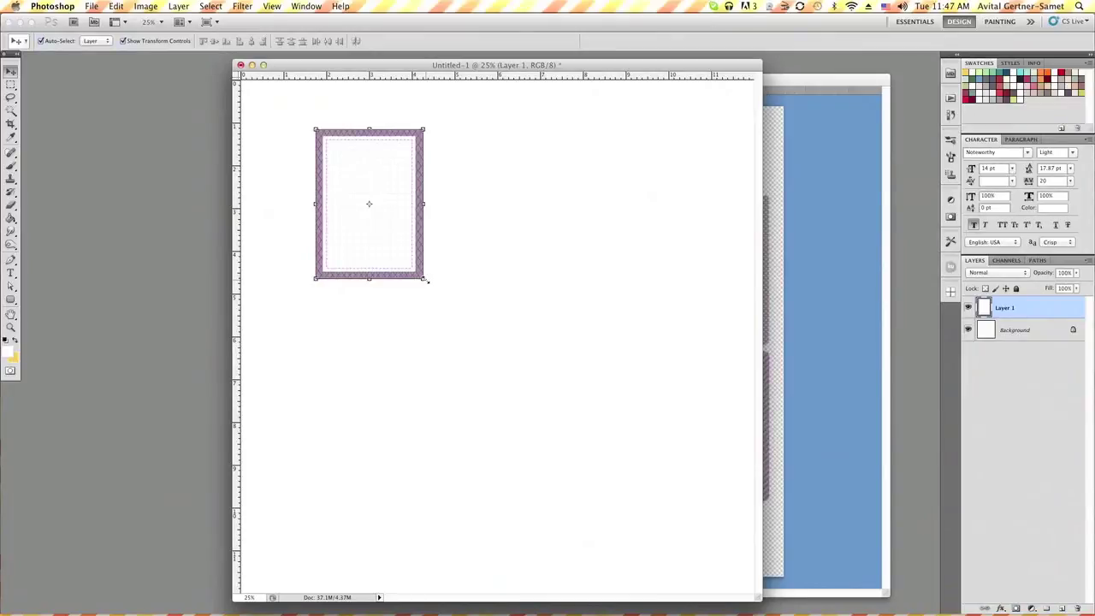
Step: Scale the purple frame up to about 184% and commit
{"action": "left_click_drag", "start_coordinate": [425, 280], "coordinate": [546, 382]}
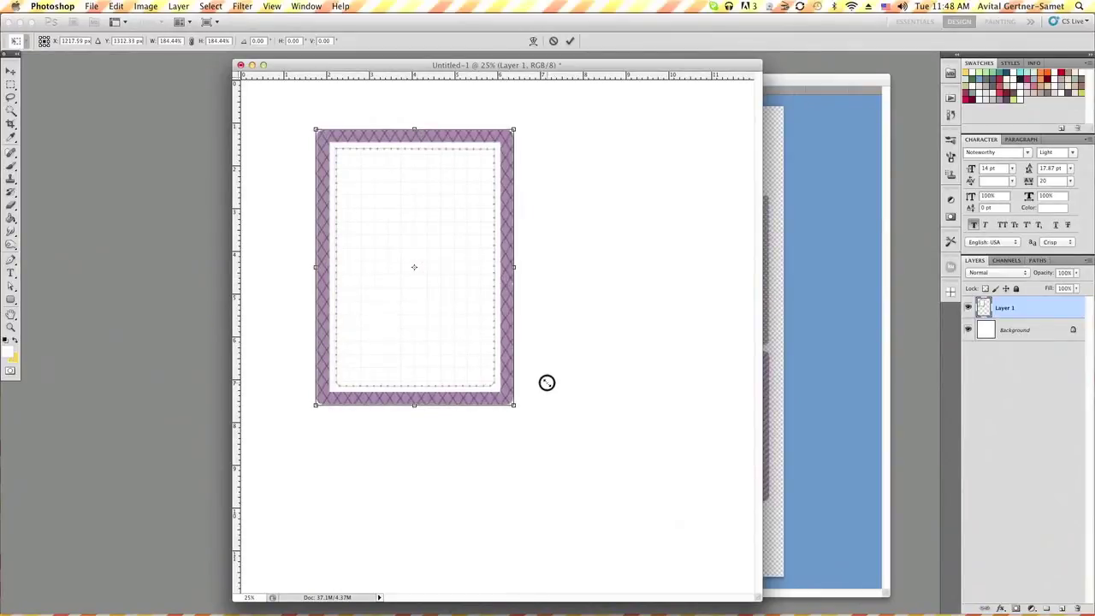
{"action": "left_click_drag", "start_coordinate": [546, 382], "coordinate": [546, 383]}
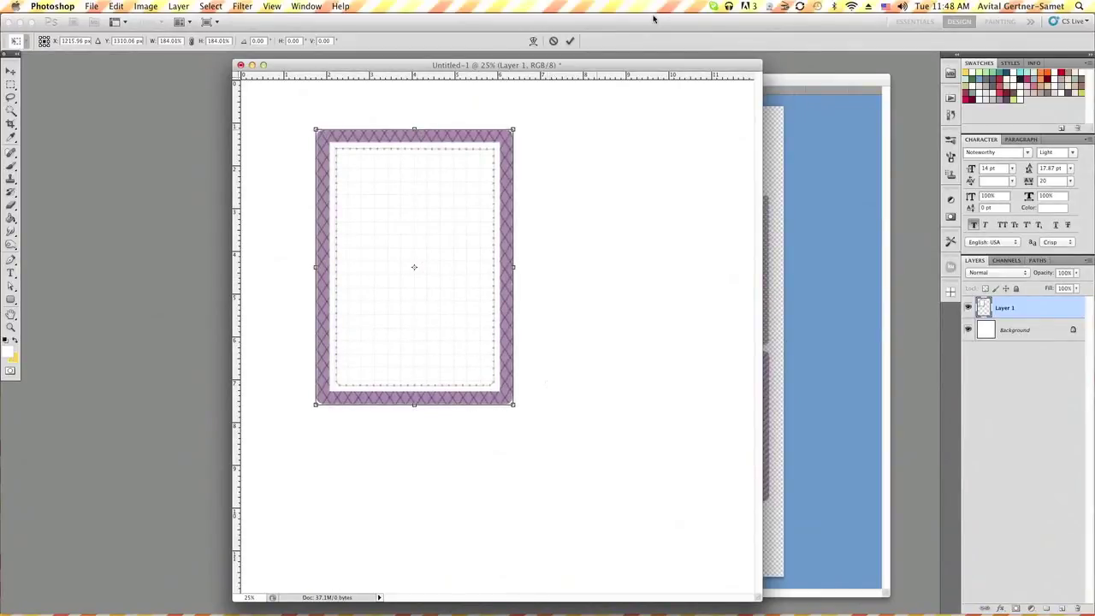
{"action": "left_click", "coordinate": [571, 40]}
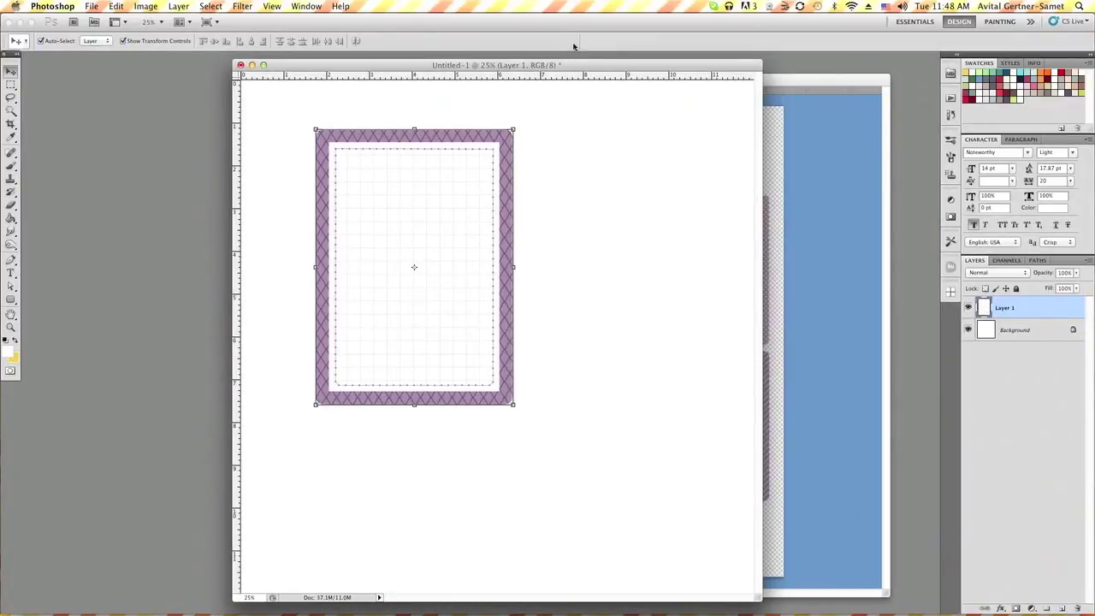
Step: Reposition the enlarged frame on the canvas, undoing back toward the centre
{"action": "left_click_drag", "start_coordinate": [470, 134], "coordinate": [494, 154]}
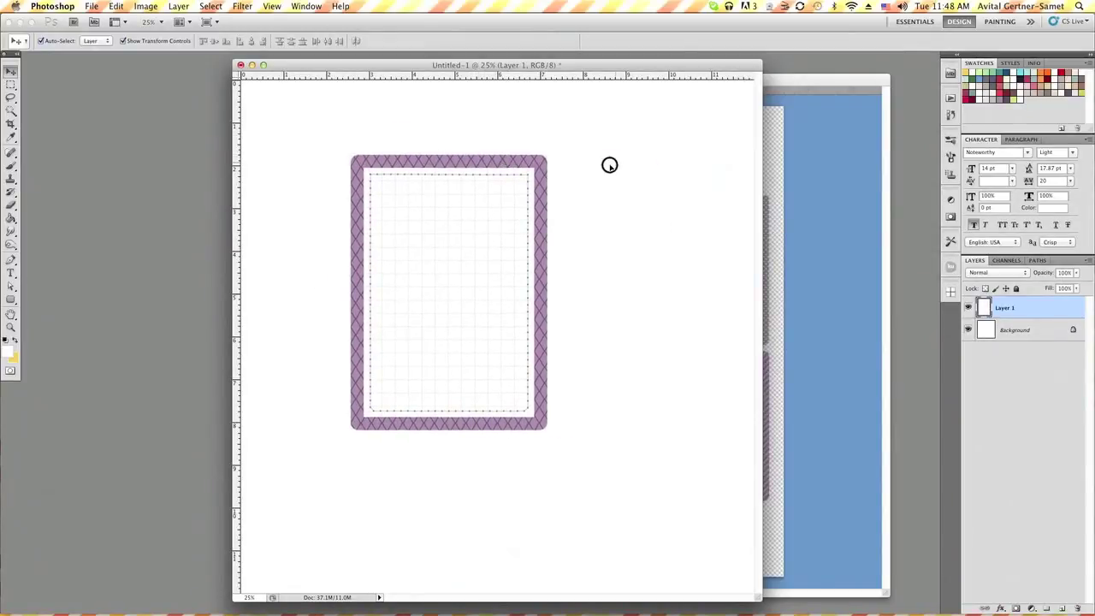
{"action": "left_click_drag", "start_coordinate": [494, 154], "coordinate": [496, 176]}
{"action": "left_click_drag", "start_coordinate": [385, 113], "coordinate": [400, 86]}
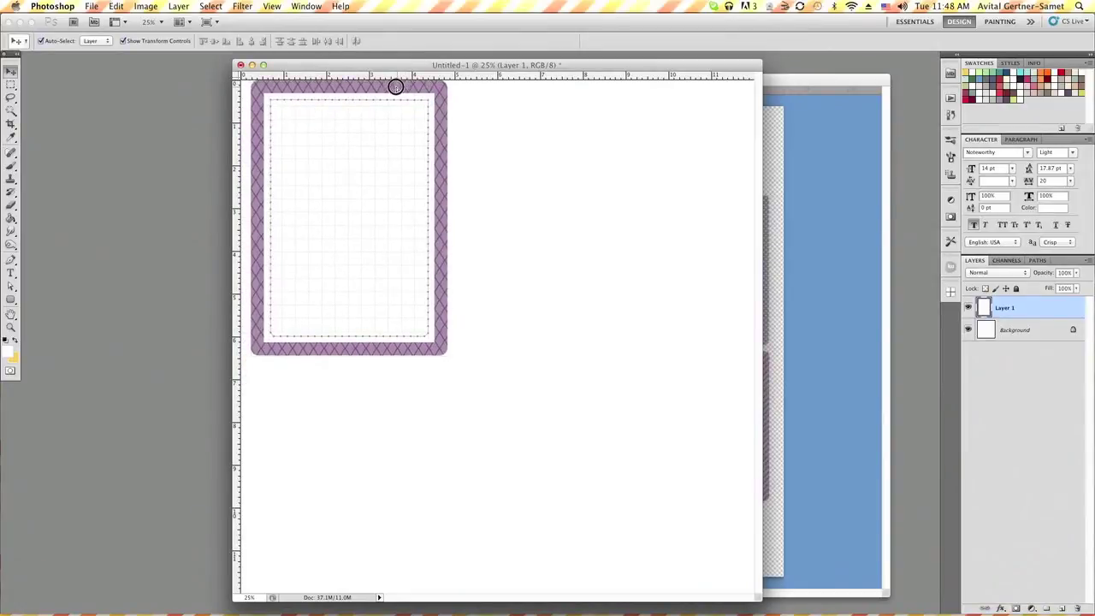
{"action": "left_click_drag", "start_coordinate": [399, 86], "coordinate": [394, 83]}
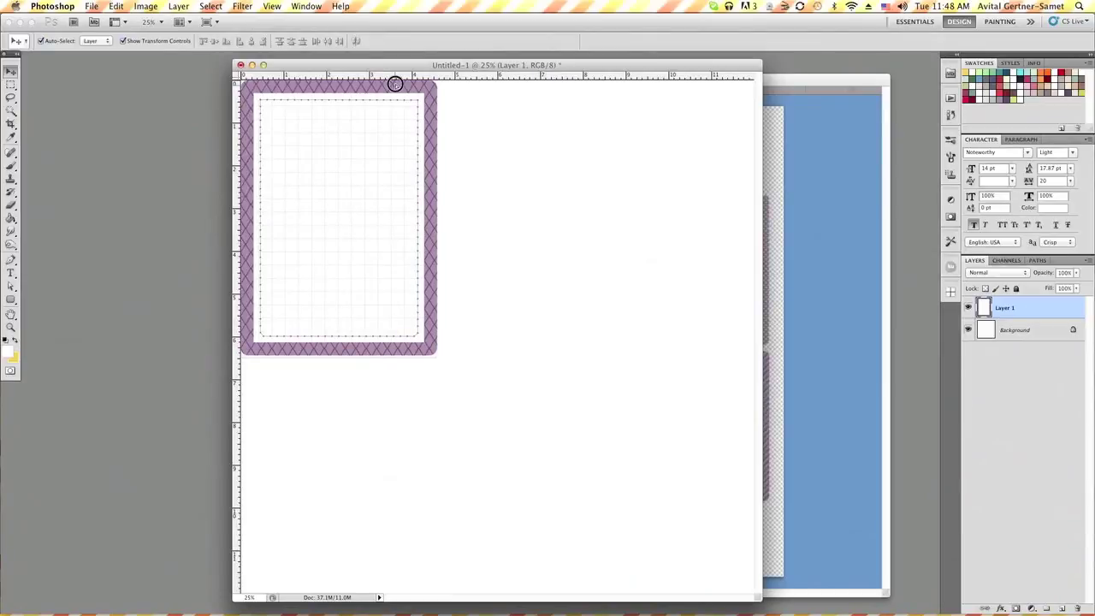
{"action": "key", "text": "ctrl+alt+z"}
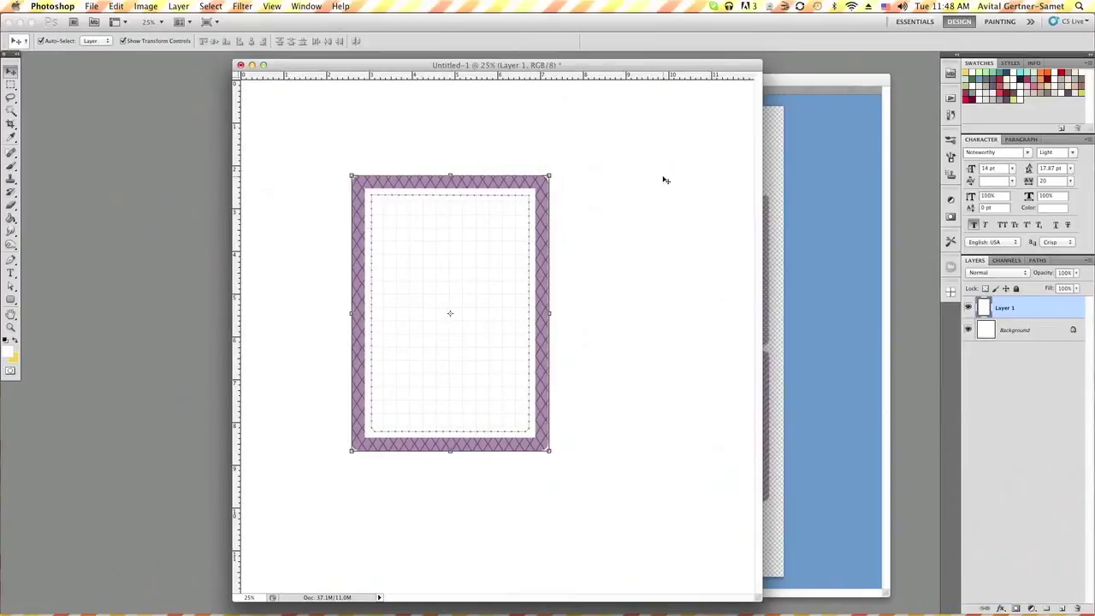
Step: Set yellow as foreground for the Paint Bucket and select Layer 1 after a refused fill
{"action": "key", "text": "ctrl+z"}
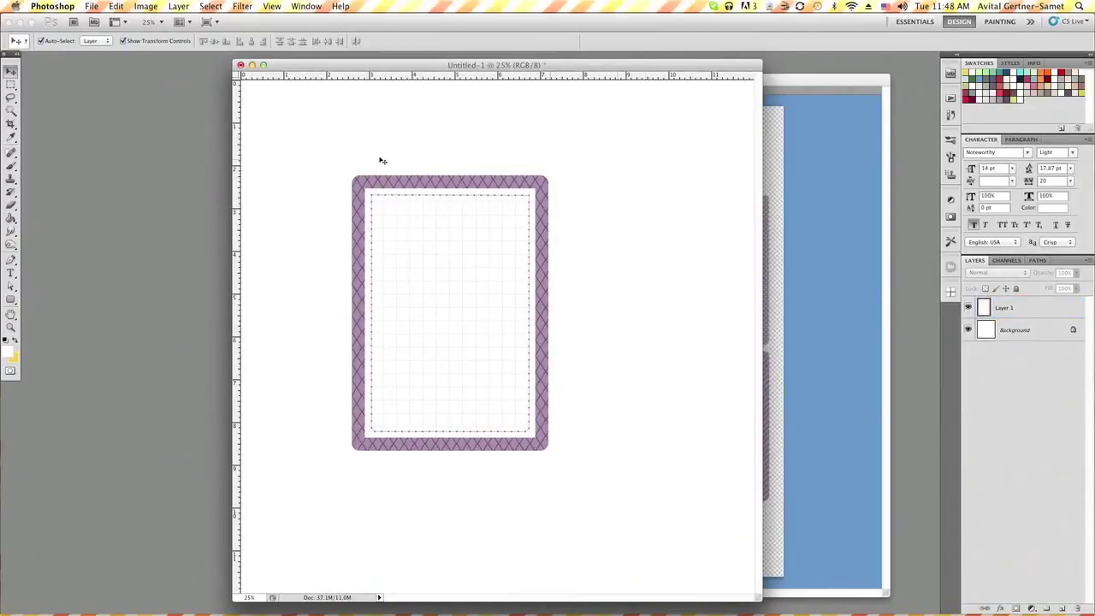
{"action": "left_click", "coordinate": [15, 340]}
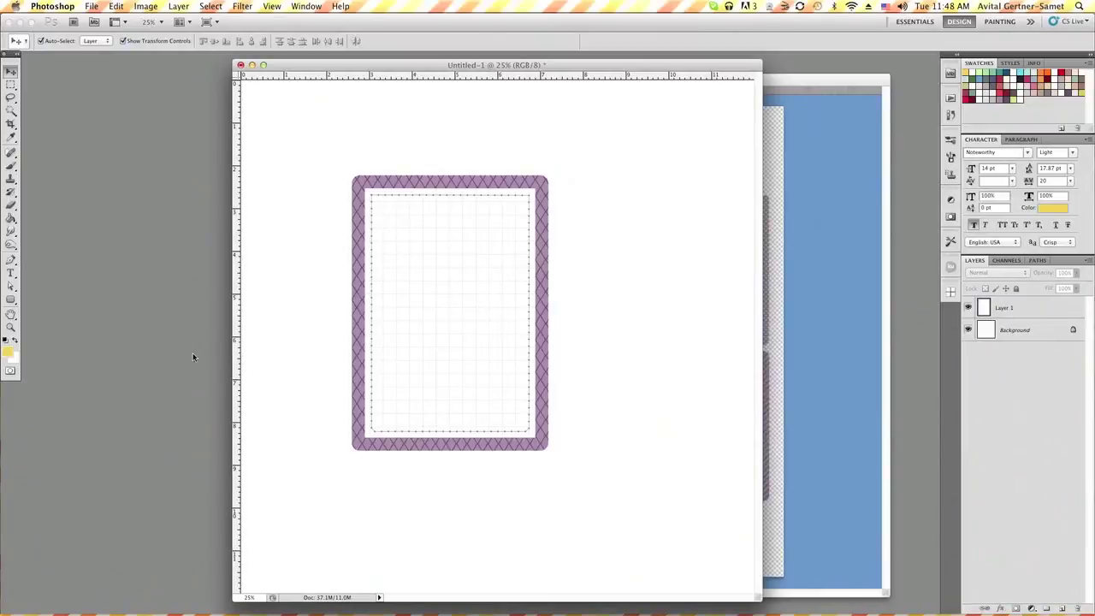
{"action": "left_click", "coordinate": [11, 218]}
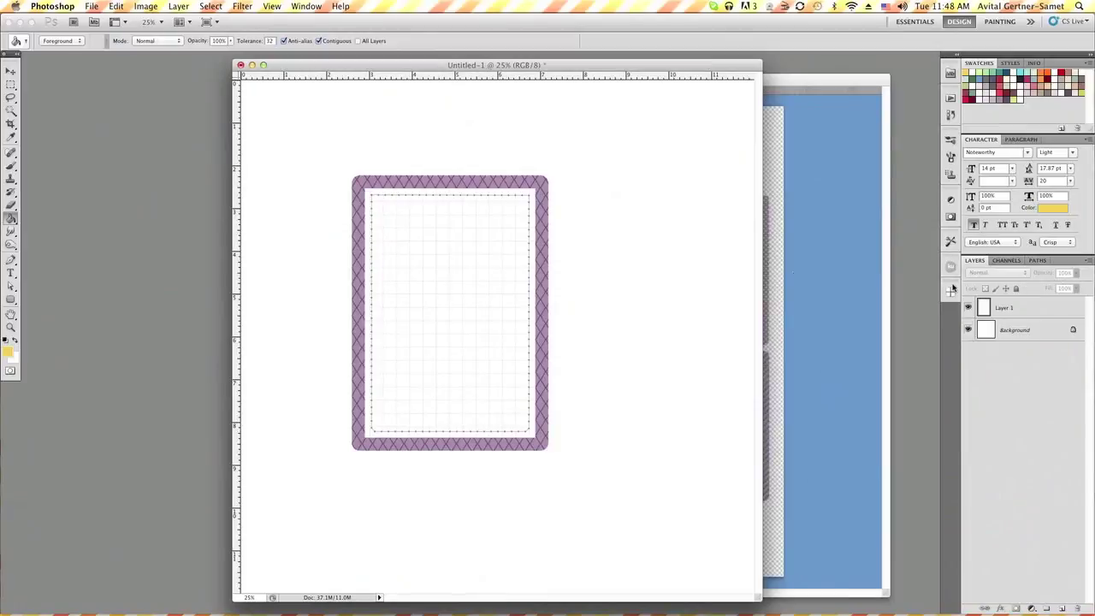
{"action": "left_click", "coordinate": [733, 244]}
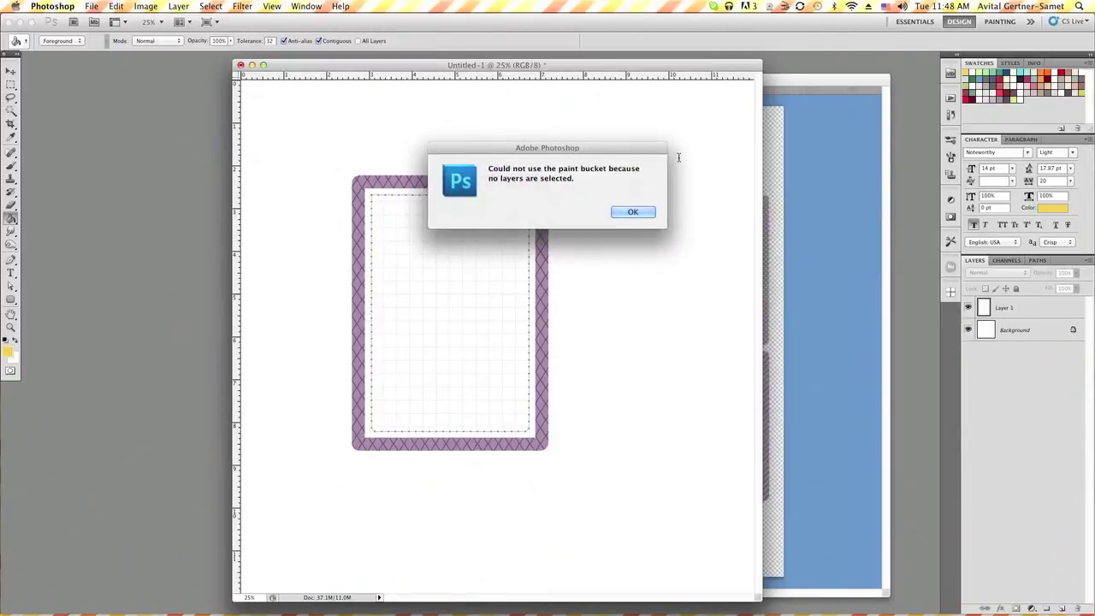
{"action": "left_click", "coordinate": [632, 213]}
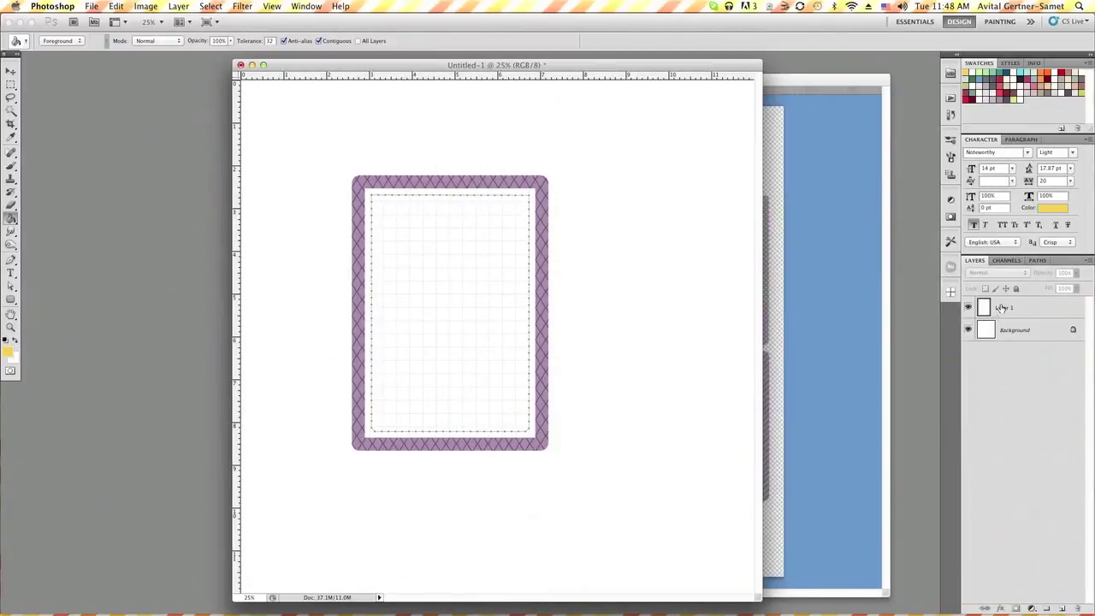
{"action": "left_click", "coordinate": [1006, 313]}
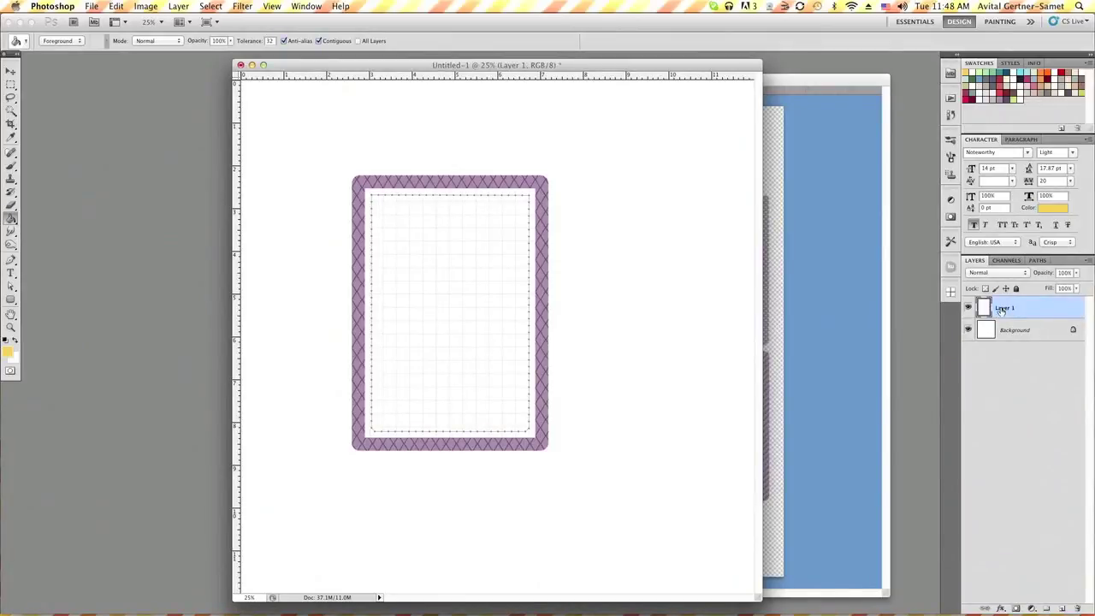
Step: Fill eight diamonds around the frame yellow, then close Untitled-1 without saving
{"action": "left_click", "coordinate": [372, 179]}
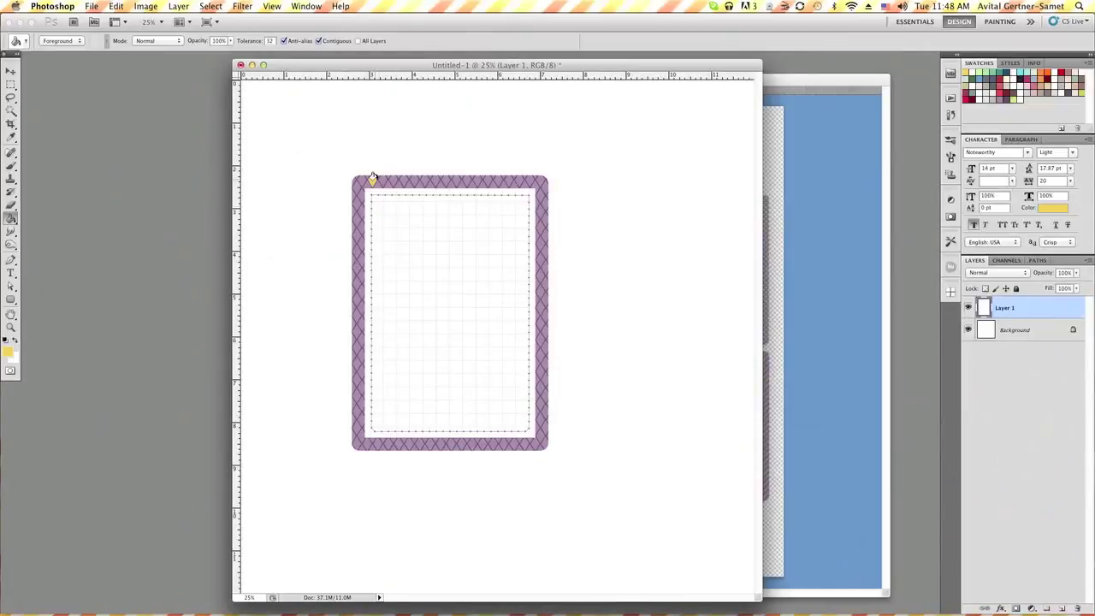
{"action": "left_click", "coordinate": [544, 225]}
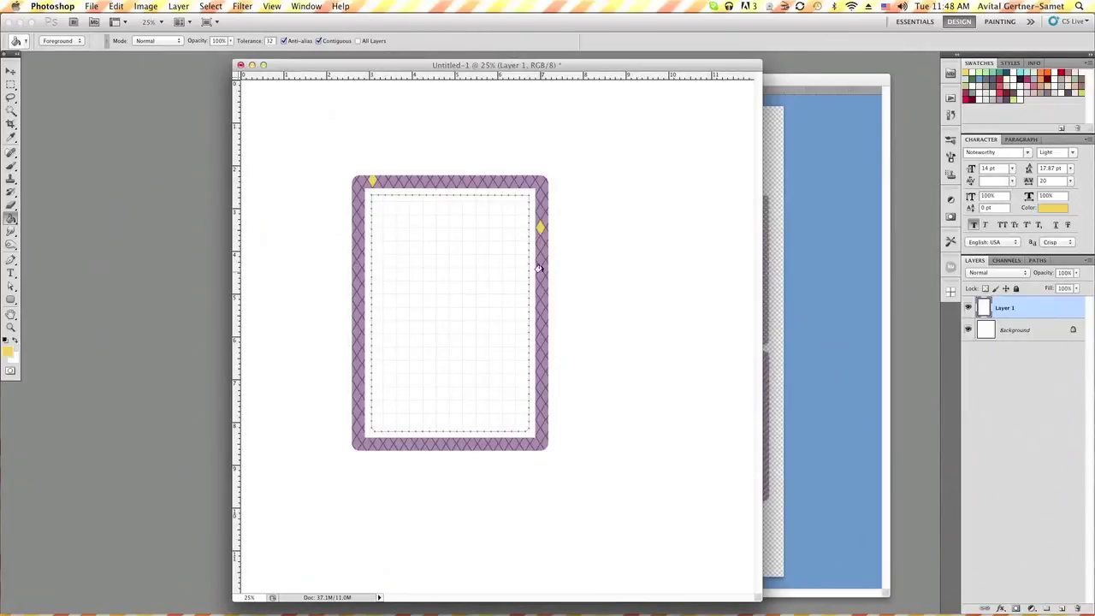
{"action": "left_click", "coordinate": [353, 379]}
{"action": "left_click", "coordinate": [541, 409]}
{"action": "left_click", "coordinate": [428, 441]}
{"action": "left_click", "coordinate": [354, 442]}
{"action": "left_click", "coordinate": [354, 214]}
{"action": "left_click", "coordinate": [537, 305]}
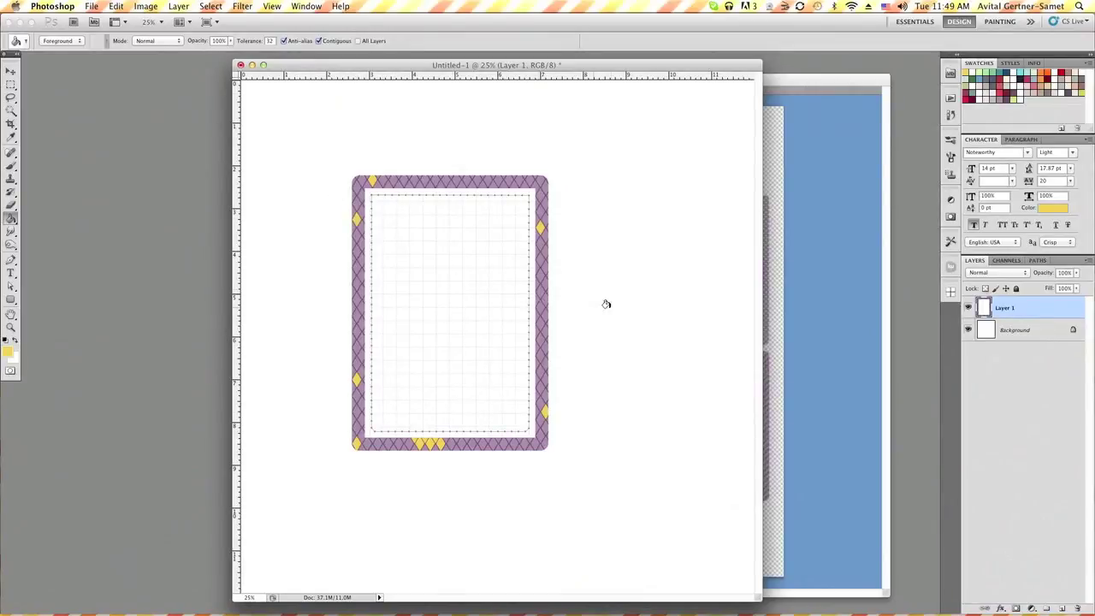
{"action": "left_click", "coordinate": [241, 66]}
{"action": "left_click", "coordinate": [504, 214]}
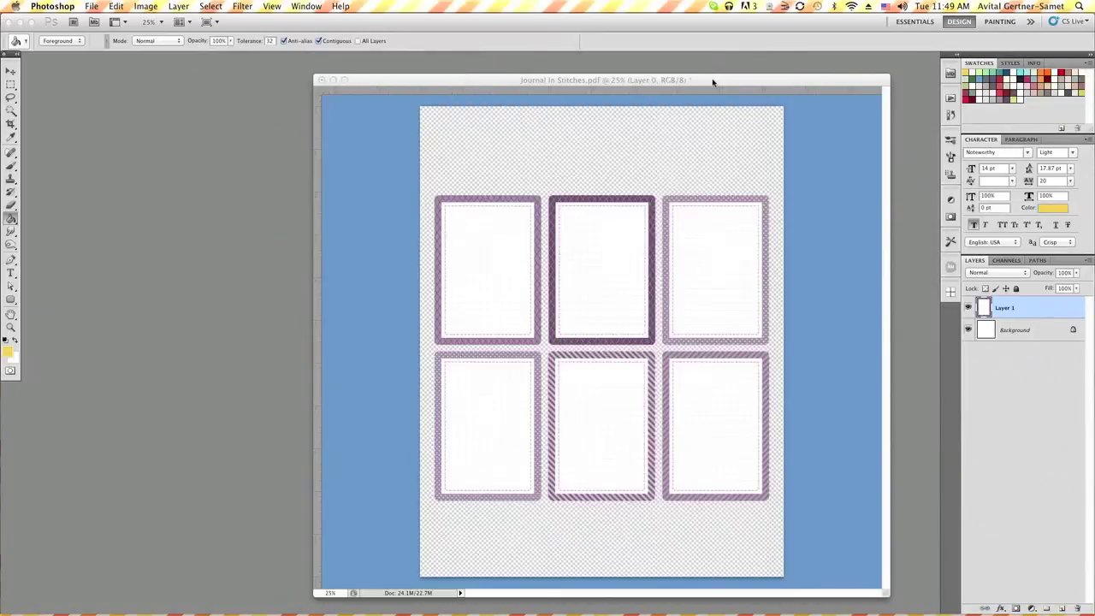
Step: Zoom the Journal page to 50%, deselect, and fill the top-right polka-dot frame yellow
{"action": "left_click_drag", "start_coordinate": [723, 84], "coordinate": [445, 75]}
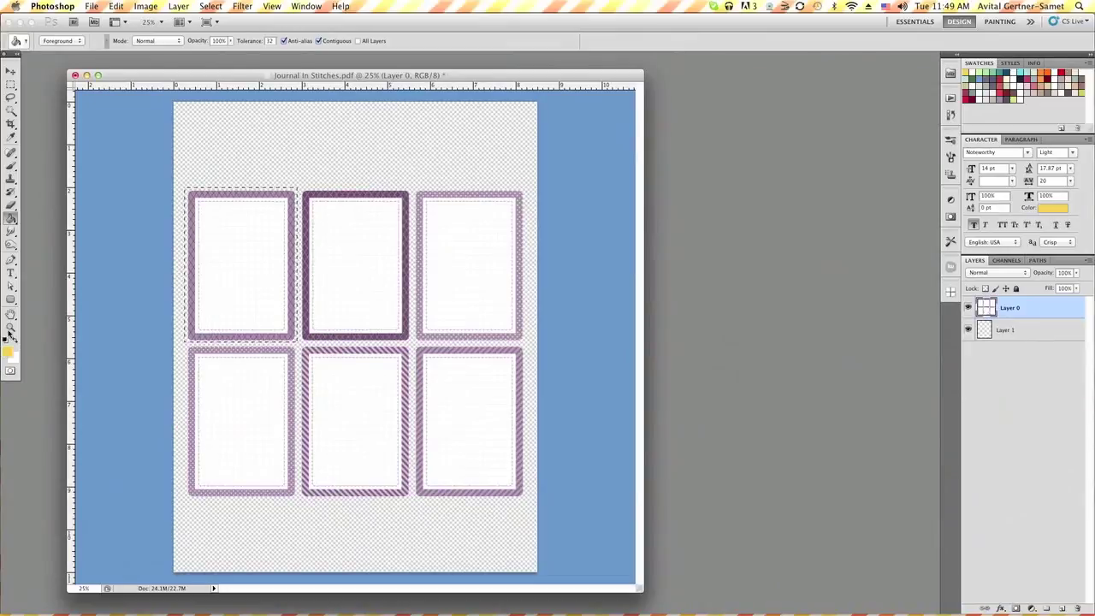
{"action": "left_click", "coordinate": [11, 327]}
{"action": "left_click", "coordinate": [447, 289]}
{"action": "left_click", "coordinate": [447, 289]}
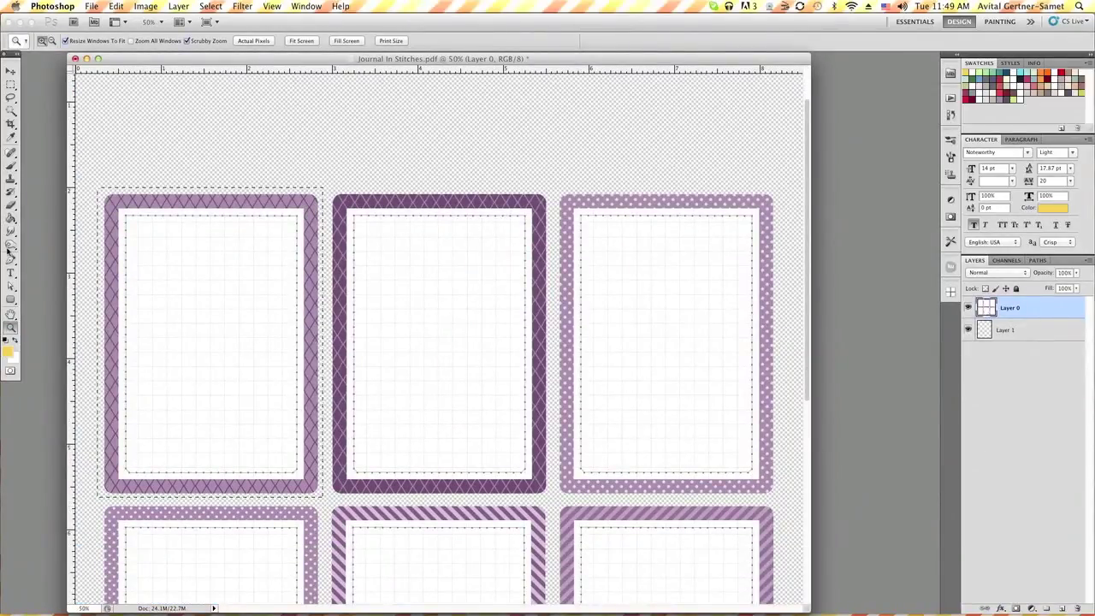
{"action": "left_click", "coordinate": [14, 220]}
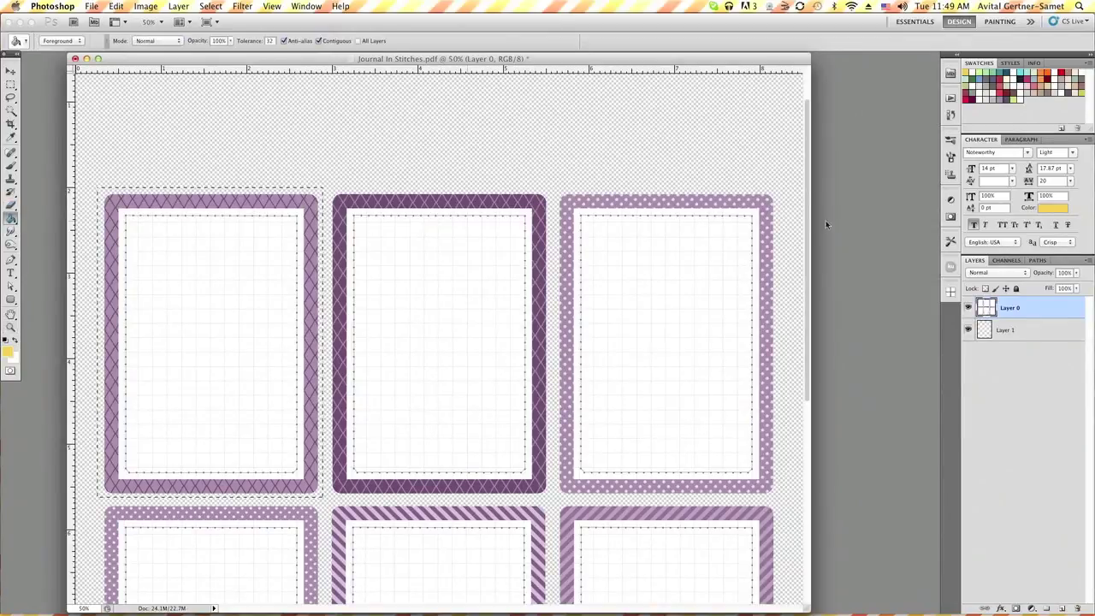
{"action": "key", "text": "super+d"}
{"action": "left_click", "coordinate": [564, 196]}
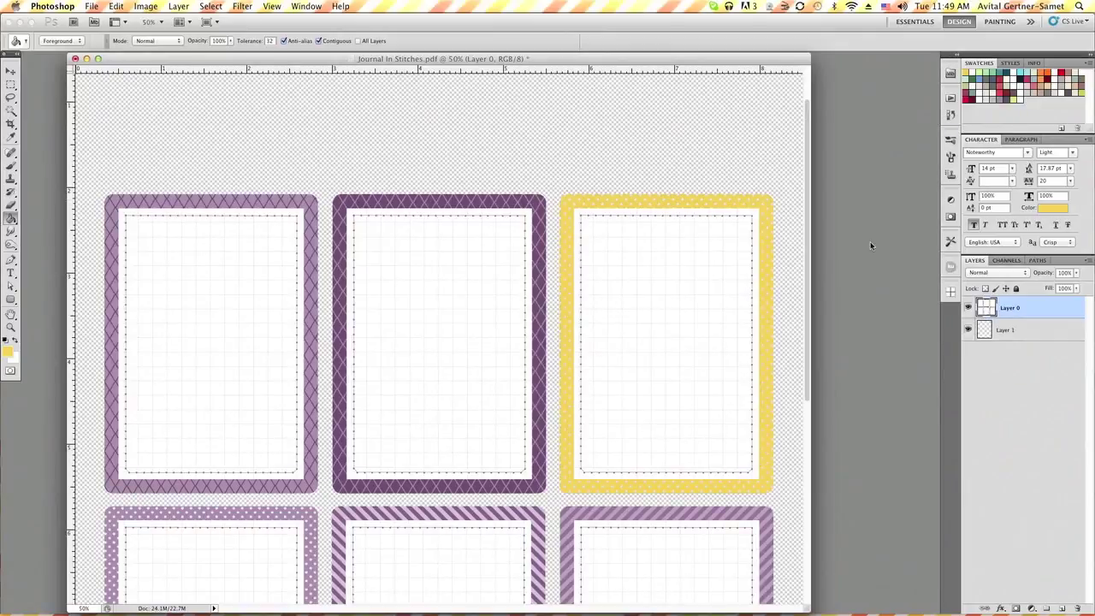
Step: Paint-bucket each stripe along the lower-right frame's top edge yellow, left to the corner
{"action": "scroll", "coordinate": [775, 276], "scroll_direction": "down", "scroll_amount": 3}
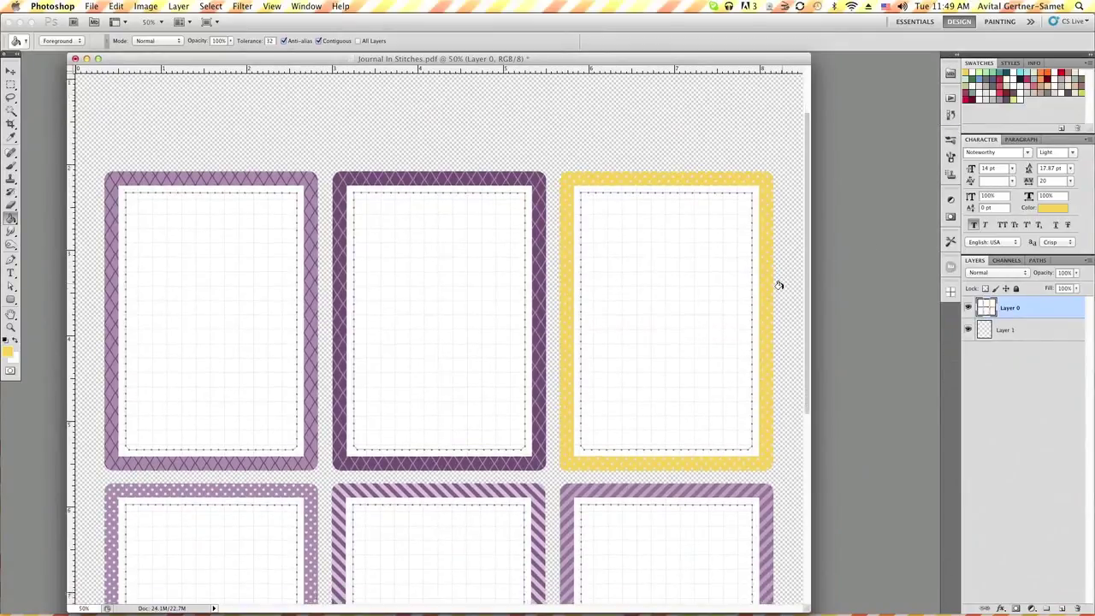
{"action": "scroll", "coordinate": [779, 285], "scroll_direction": "down", "scroll_amount": 5}
{"action": "scroll", "coordinate": [778, 285], "scroll_direction": "down", "scroll_amount": 1}
{"action": "scroll", "coordinate": [778, 285], "scroll_direction": "down", "scroll_amount": 2}
{"action": "scroll", "coordinate": [780, 285], "scroll_direction": "down", "scroll_amount": 2}
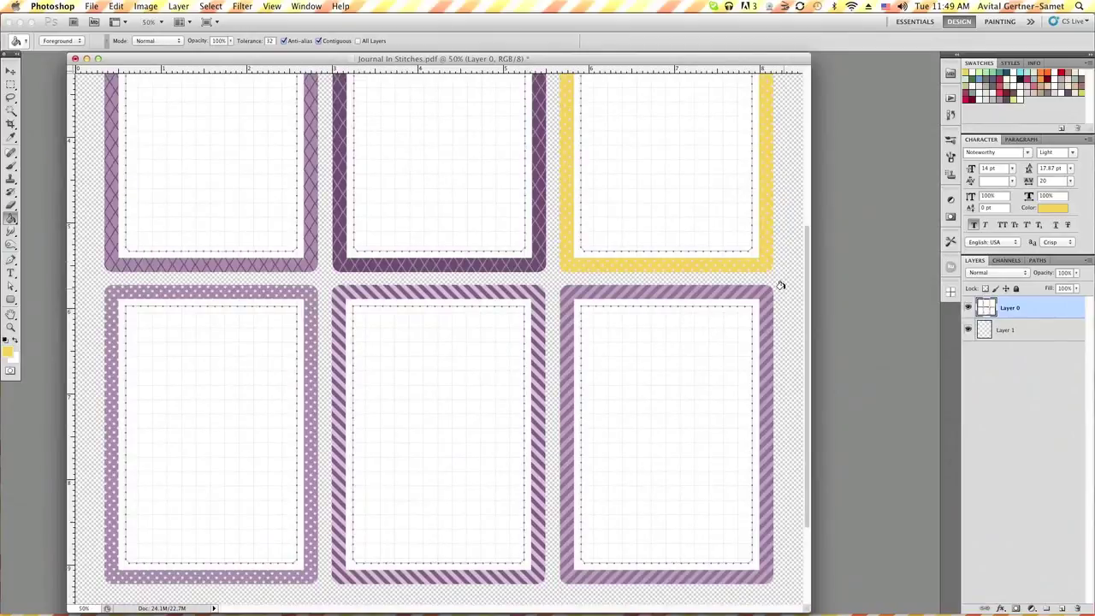
{"action": "left_click", "coordinate": [562, 290]}
{"action": "left_click", "coordinate": [571, 287]}
{"action": "left_click", "coordinate": [590, 286]}
{"action": "left_click", "coordinate": [599, 287]}
{"action": "left_click", "coordinate": [611, 287]}
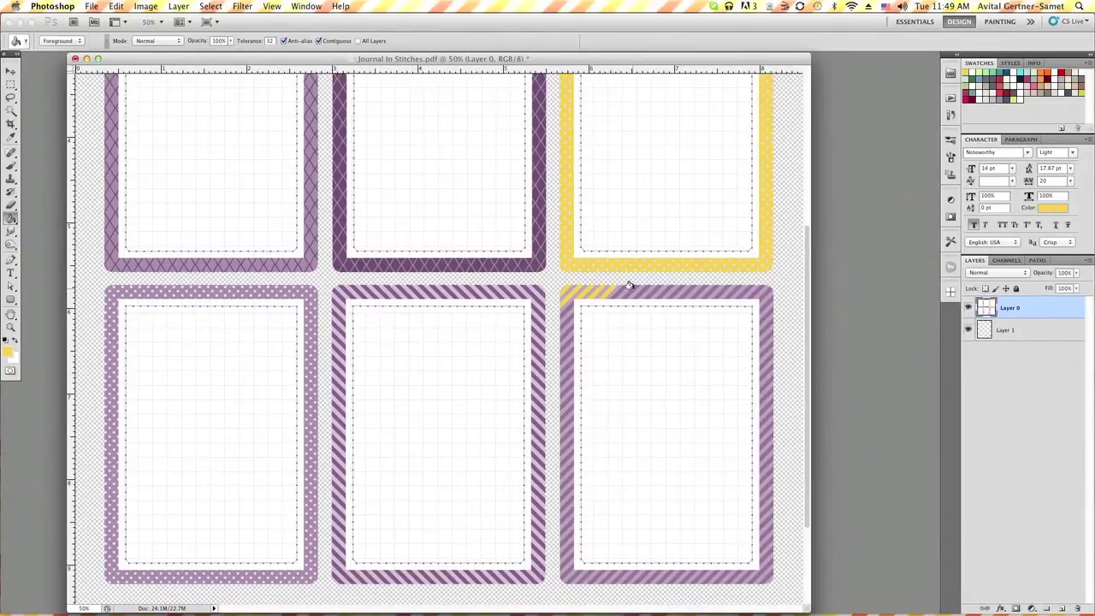
{"action": "left_click", "coordinate": [624, 287]}
{"action": "left_click", "coordinate": [641, 287]}
{"action": "left_click", "coordinate": [655, 287]}
{"action": "left_click", "coordinate": [674, 287]}
{"action": "left_click", "coordinate": [691, 285]}
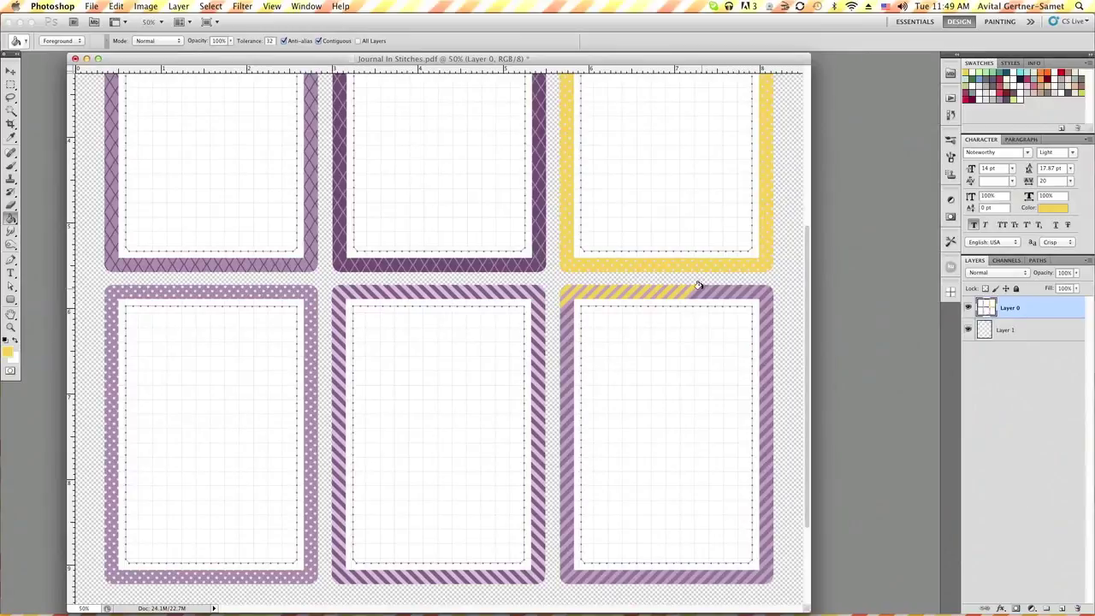
{"action": "left_click", "coordinate": [697, 286]}
{"action": "left_click", "coordinate": [708, 286]}
{"action": "left_click", "coordinate": [719, 286]}
{"action": "left_click", "coordinate": [724, 285]}
{"action": "left_click", "coordinate": [736, 286]}
{"action": "left_click", "coordinate": [742, 286]}
{"action": "left_click", "coordinate": [757, 286]}
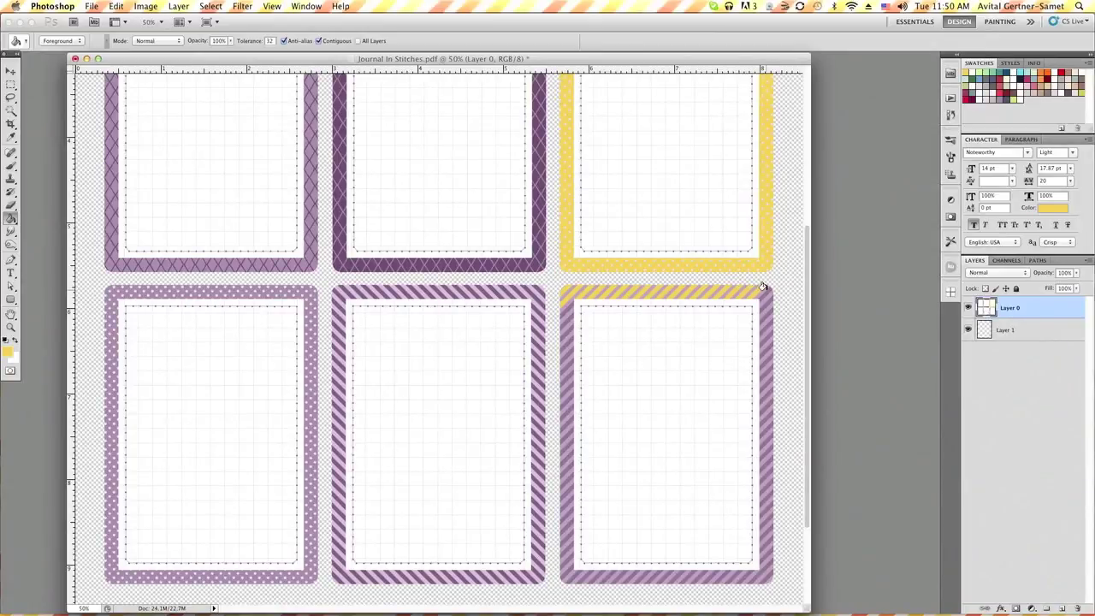
Step: Fill the upper stripes down the lower-right frame's left edge yellow
{"action": "left_click", "coordinate": [563, 322]}
{"action": "left_click", "coordinate": [565, 336]}
{"action": "left_click", "coordinate": [565, 350]}
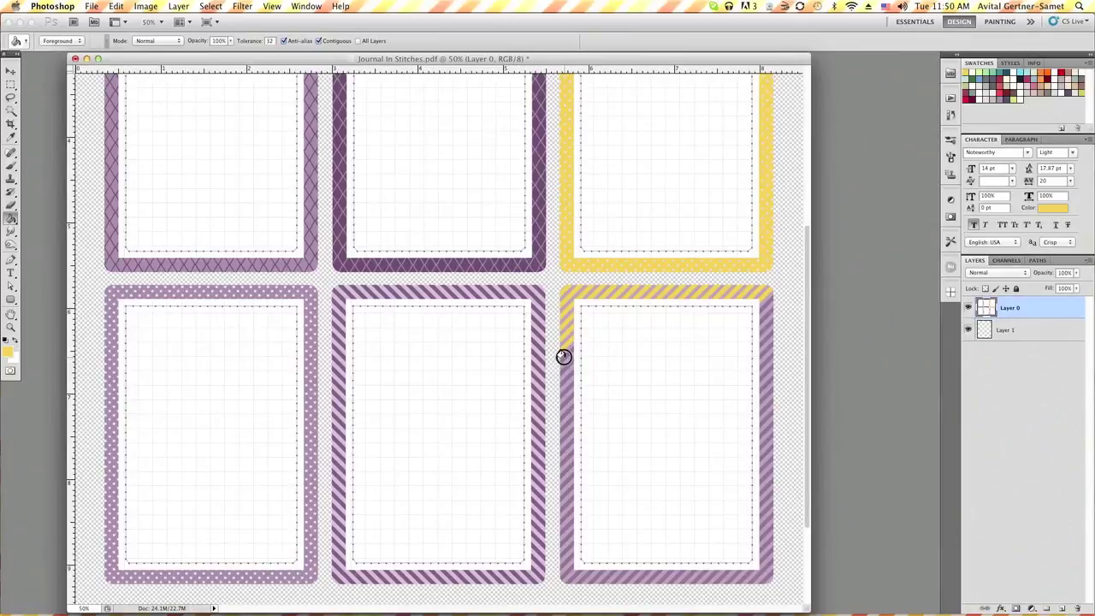
{"action": "left_click", "coordinate": [561, 362]}
{"action": "left_click", "coordinate": [562, 368]}
{"action": "left_click", "coordinate": [561, 378]}
{"action": "left_click", "coordinate": [562, 391]}
{"action": "left_click", "coordinate": [564, 402]}
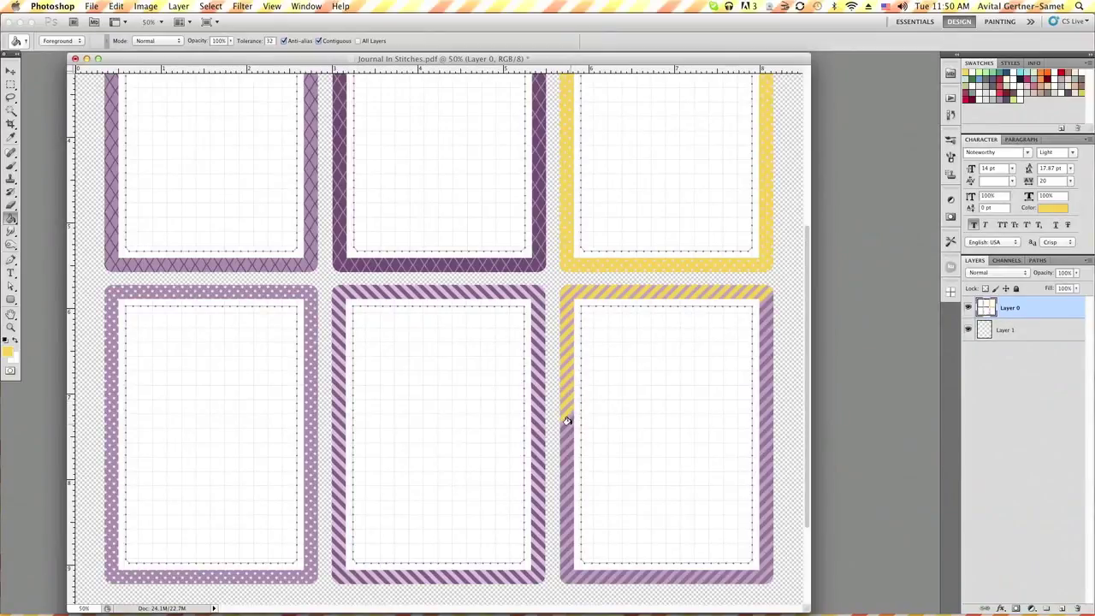
{"action": "left_click", "coordinate": [565, 415]}
{"action": "left_click", "coordinate": [564, 427]}
{"action": "left_click", "coordinate": [566, 441]}
{"action": "left_click", "coordinate": [564, 453]}
{"action": "left_click", "coordinate": [563, 472]}
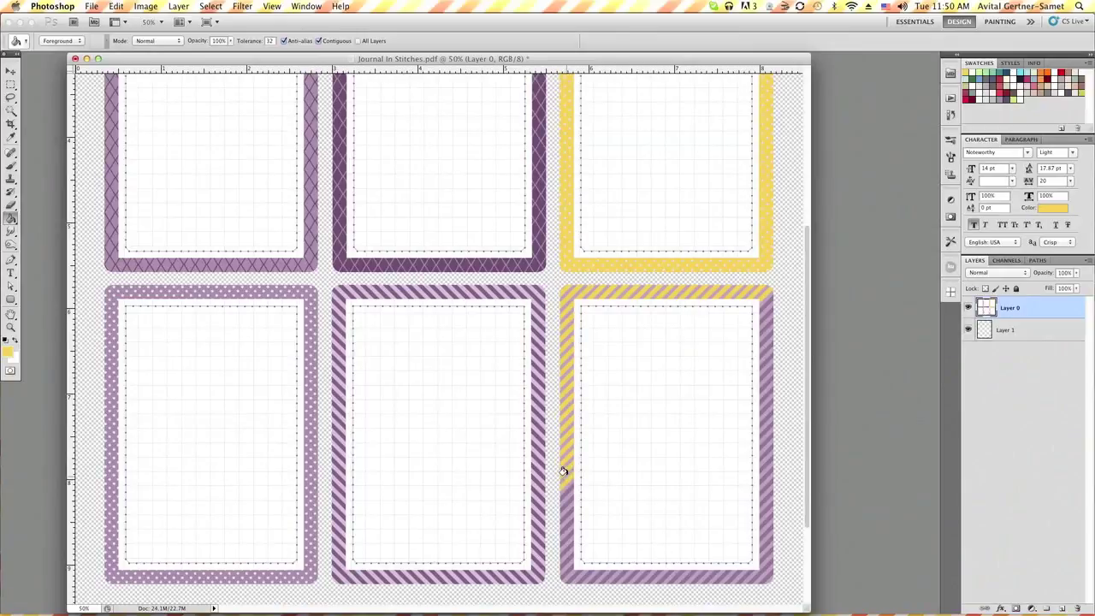
{"action": "left_click", "coordinate": [565, 489]}
Step: Fill the lower-left polka-dot frame yellow, then the remaining lower left-edge stripes
{"action": "left_click", "coordinate": [299, 293]}
{"action": "left_click", "coordinate": [562, 503]}
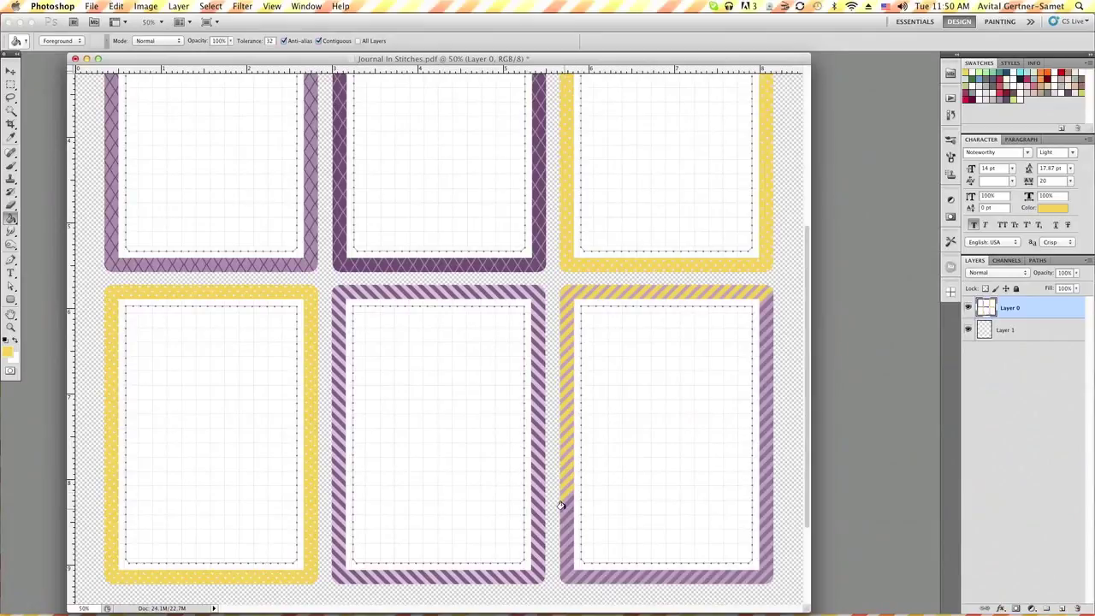
{"action": "left_click", "coordinate": [563, 511]}
{"action": "left_click", "coordinate": [564, 530]}
{"action": "left_click", "coordinate": [563, 526]}
{"action": "left_click", "coordinate": [565, 539]}
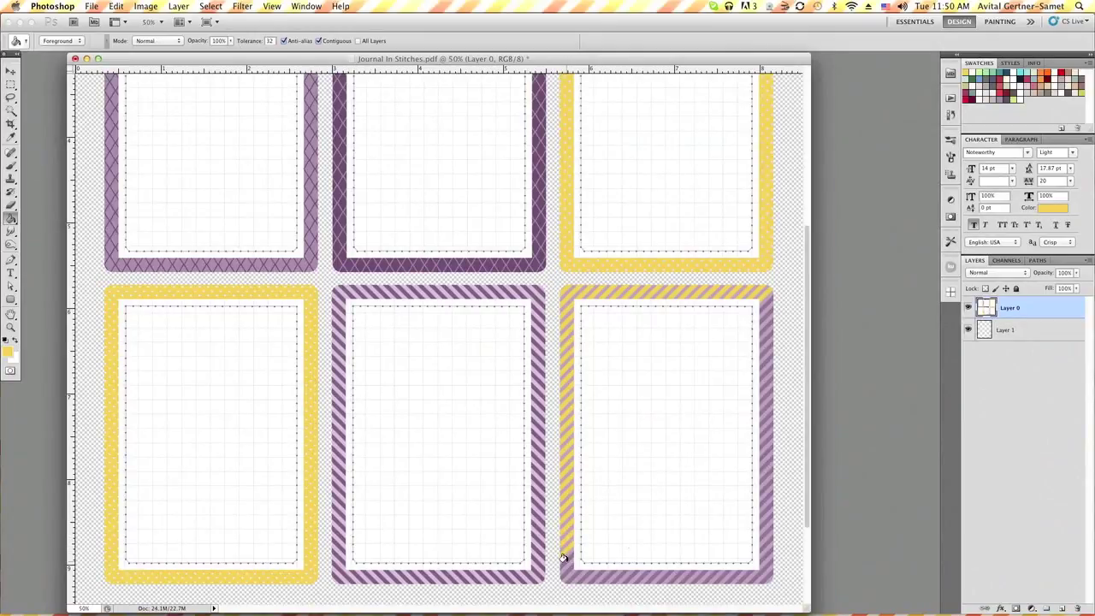
{"action": "left_click", "coordinate": [567, 559]}
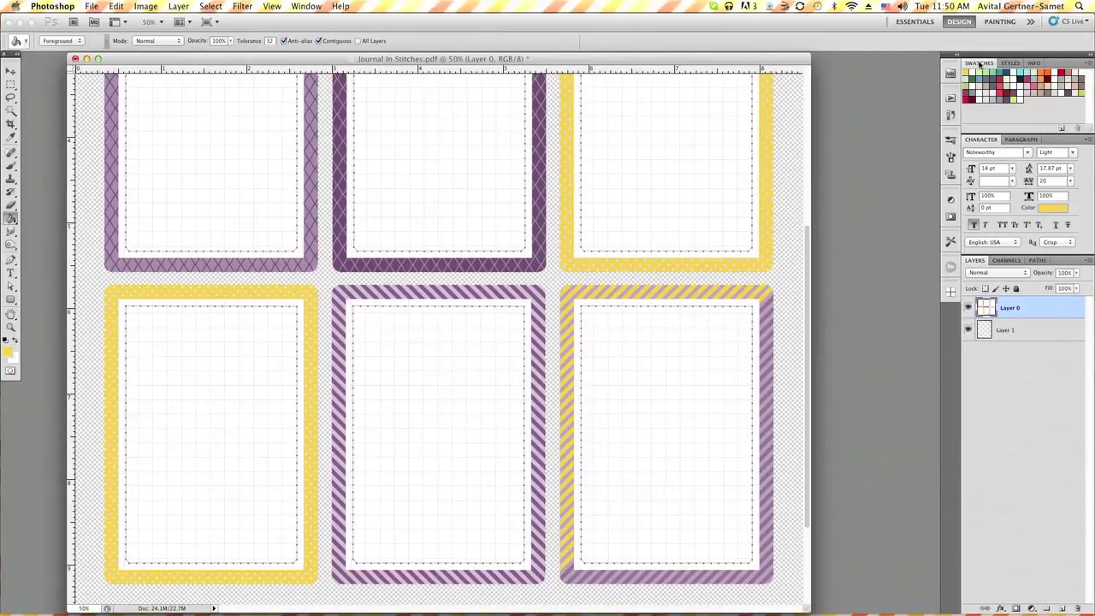